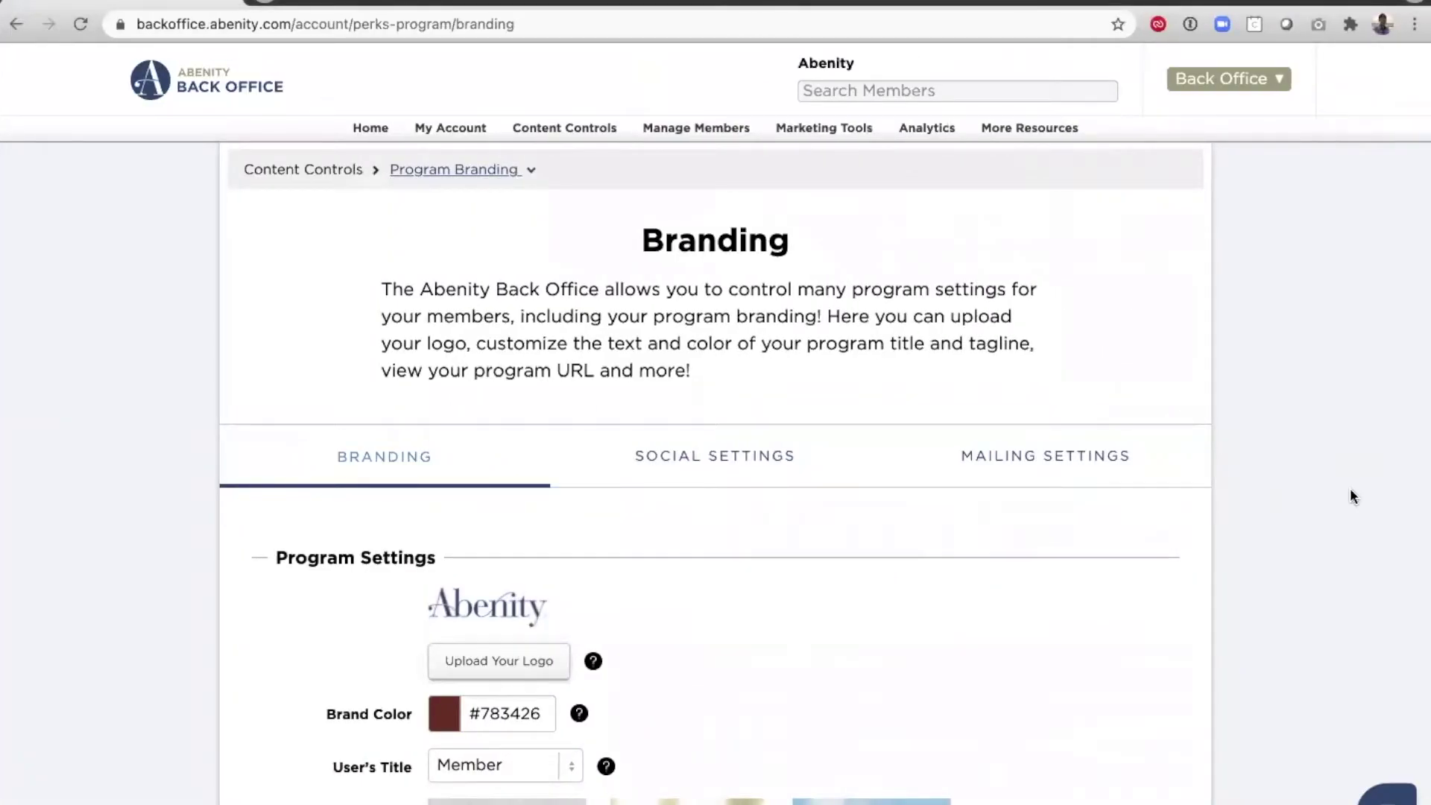
Review the logo and brand color fields under Program Settings and check the available User's Title options without changing the selection.
scroll(1350, 496, "down", 3)
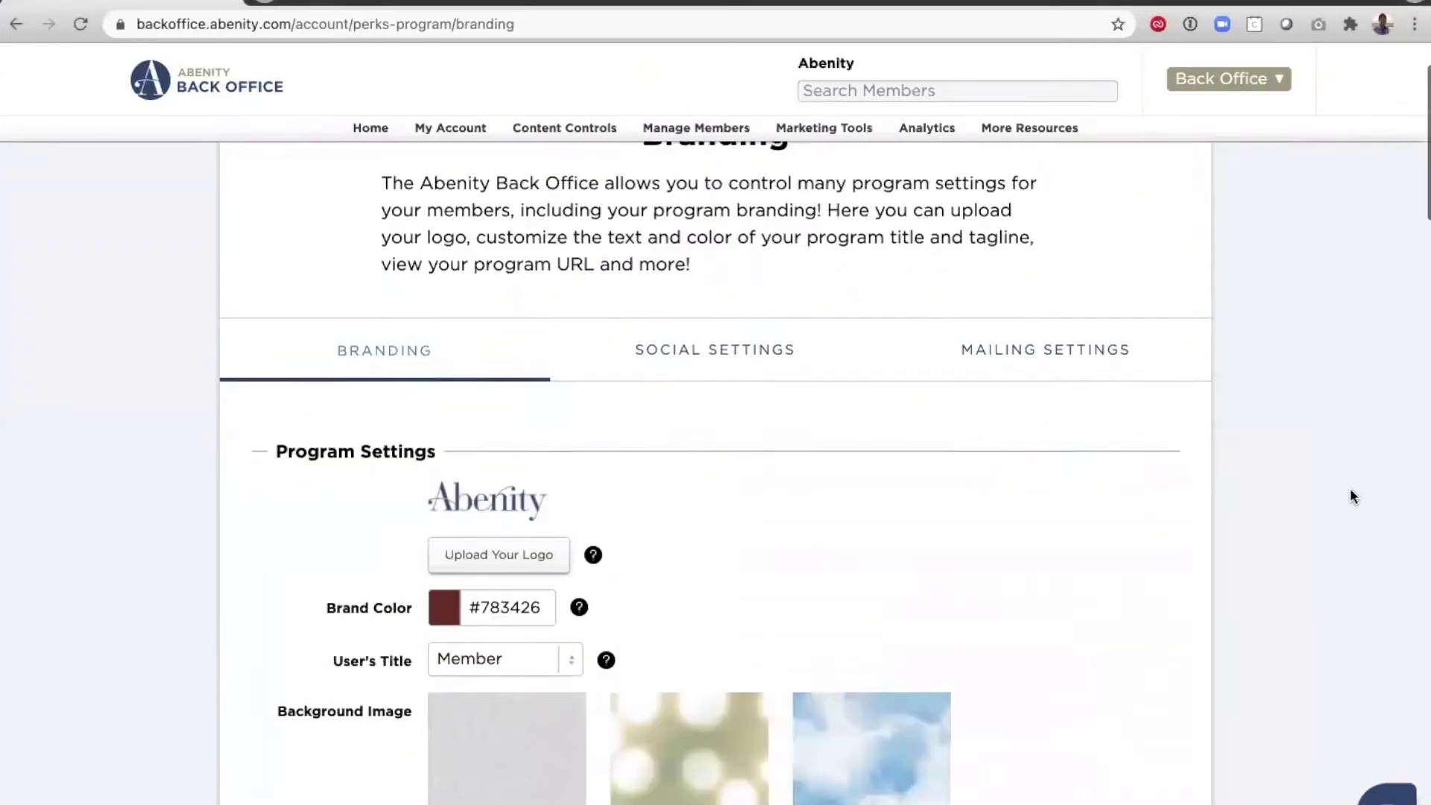
scroll(1355, 498, "down", 1)
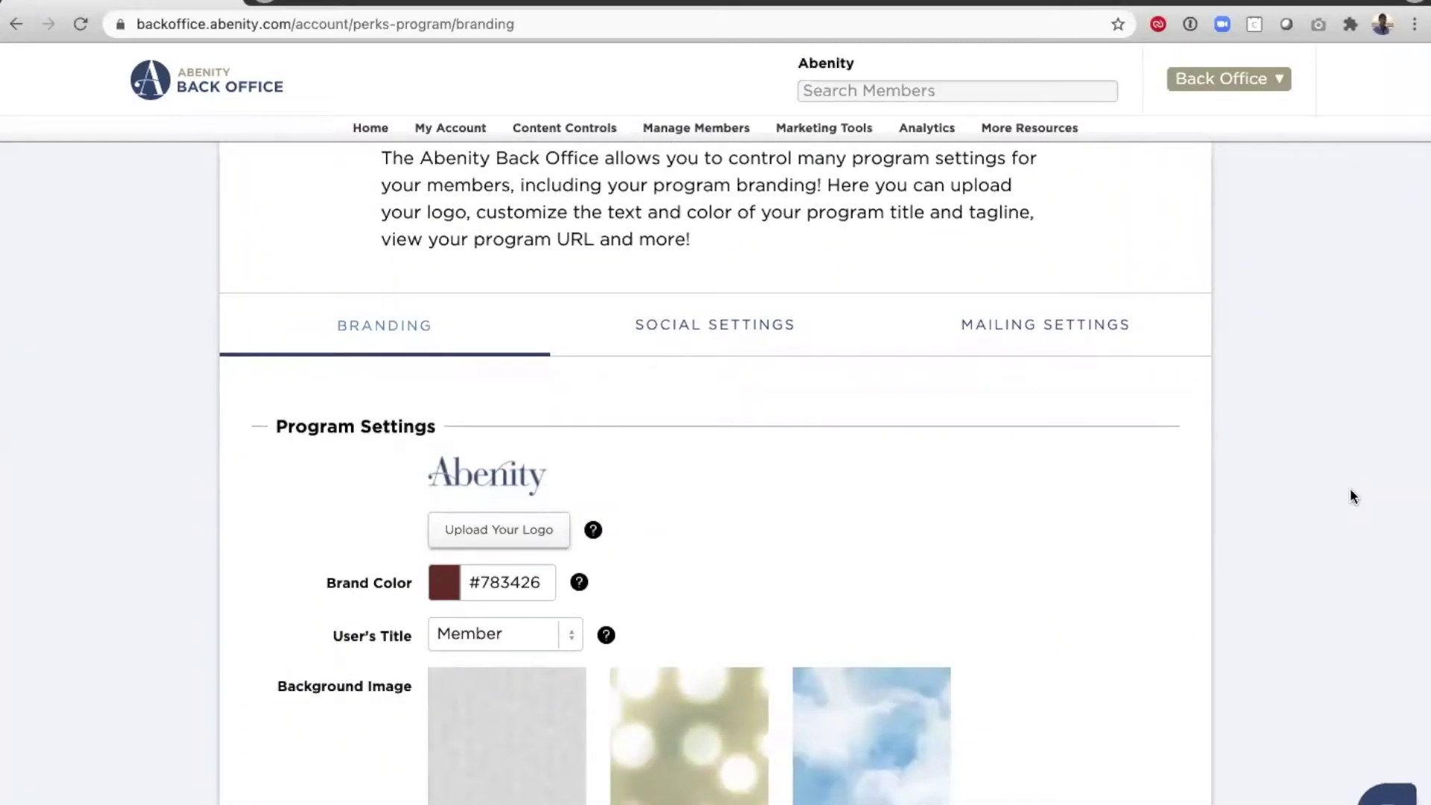
scroll(1353, 496, "down", 5)
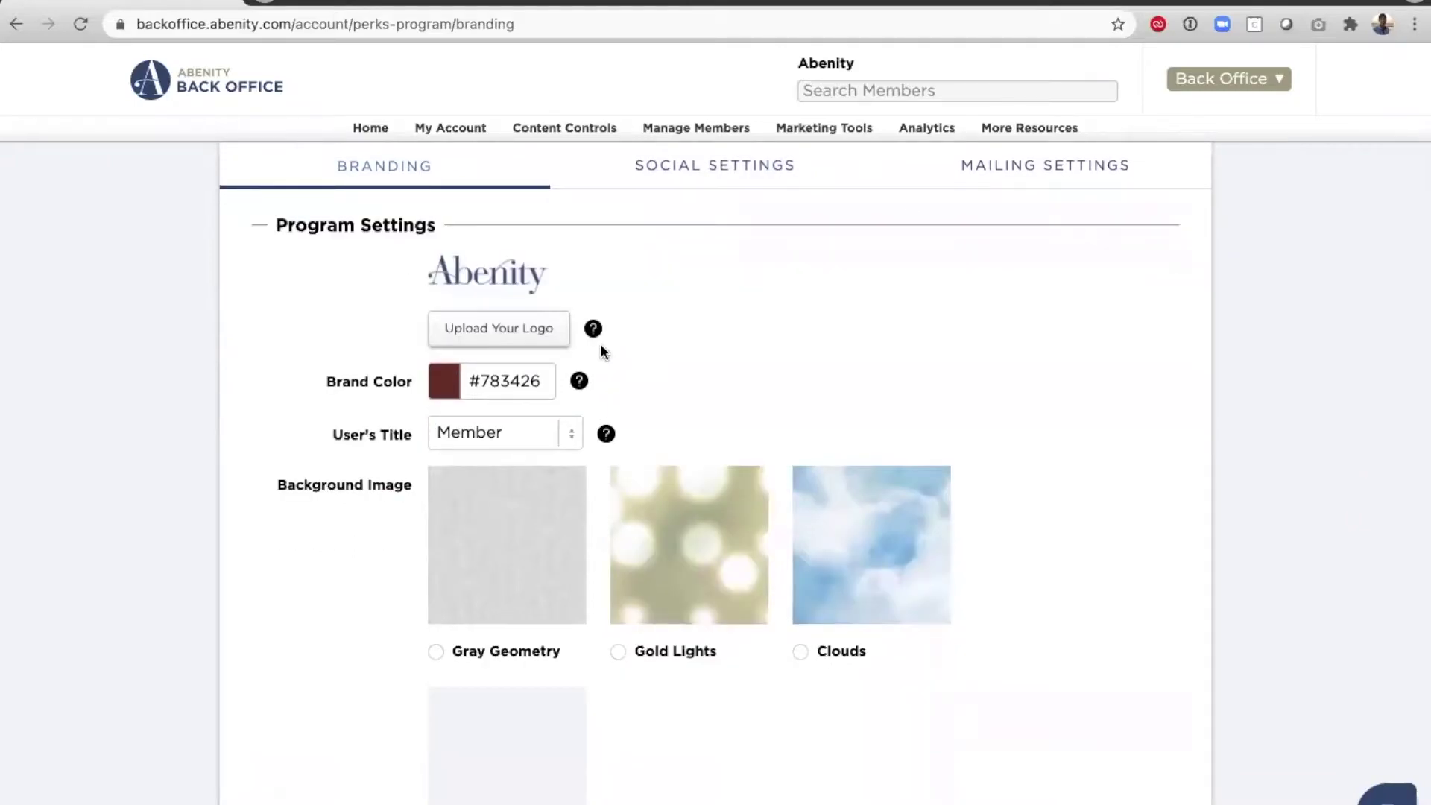
mouse_move(595, 335)
left_click(537, 434)
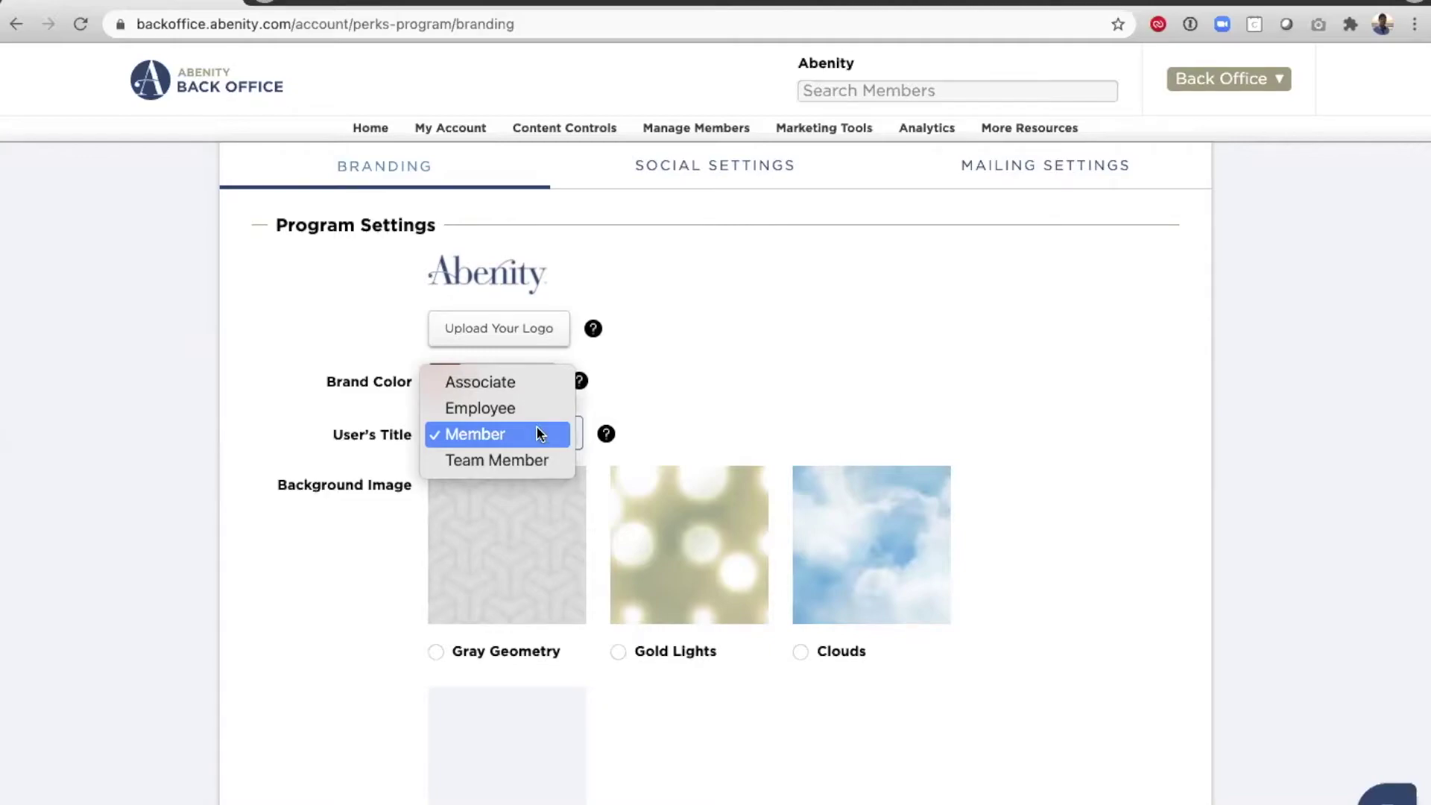
left_click(697, 433)
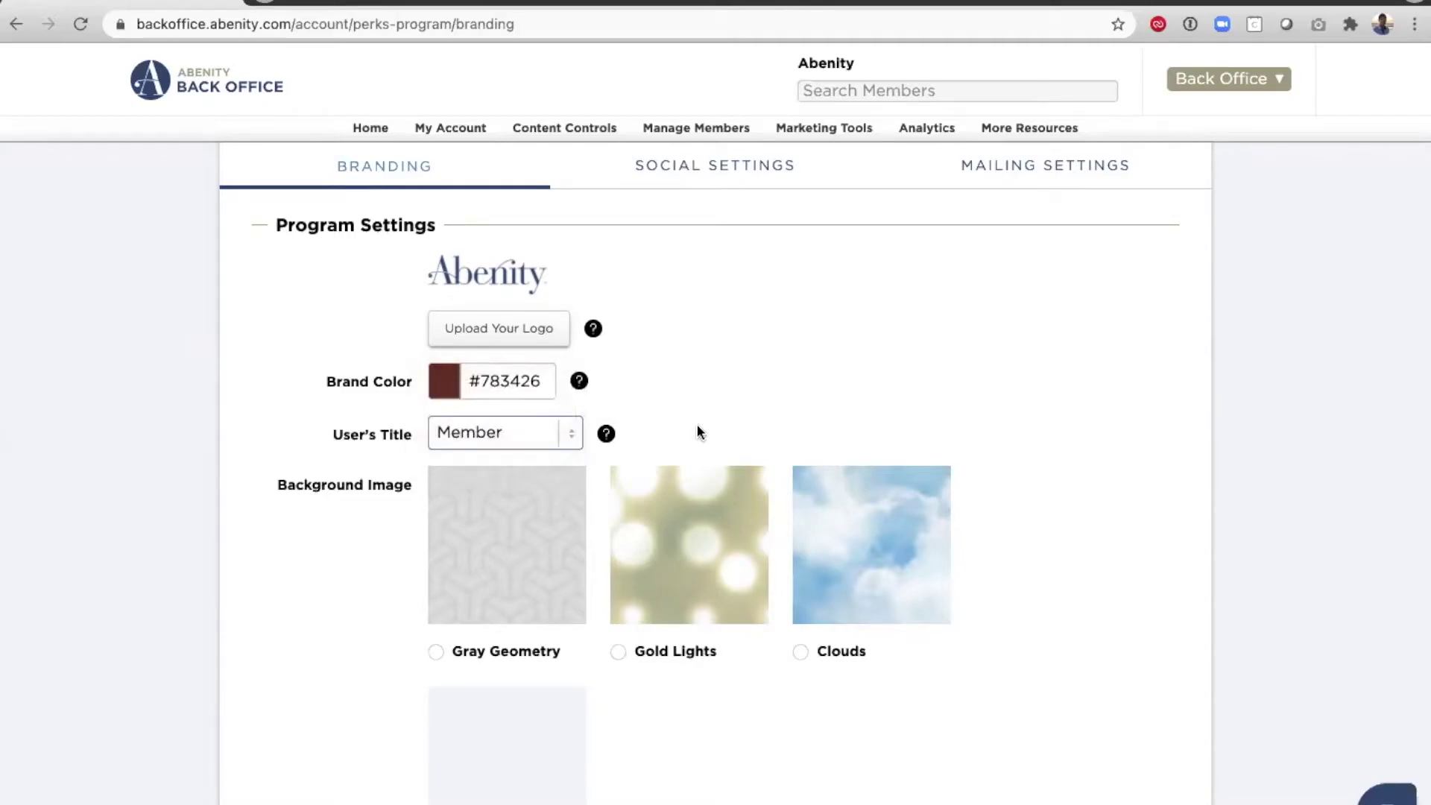
Examine the background image choices and the Perks Homepage Settings for return link, banner image, program title, tagline and colors.
scroll(286, 583, "down", 3)
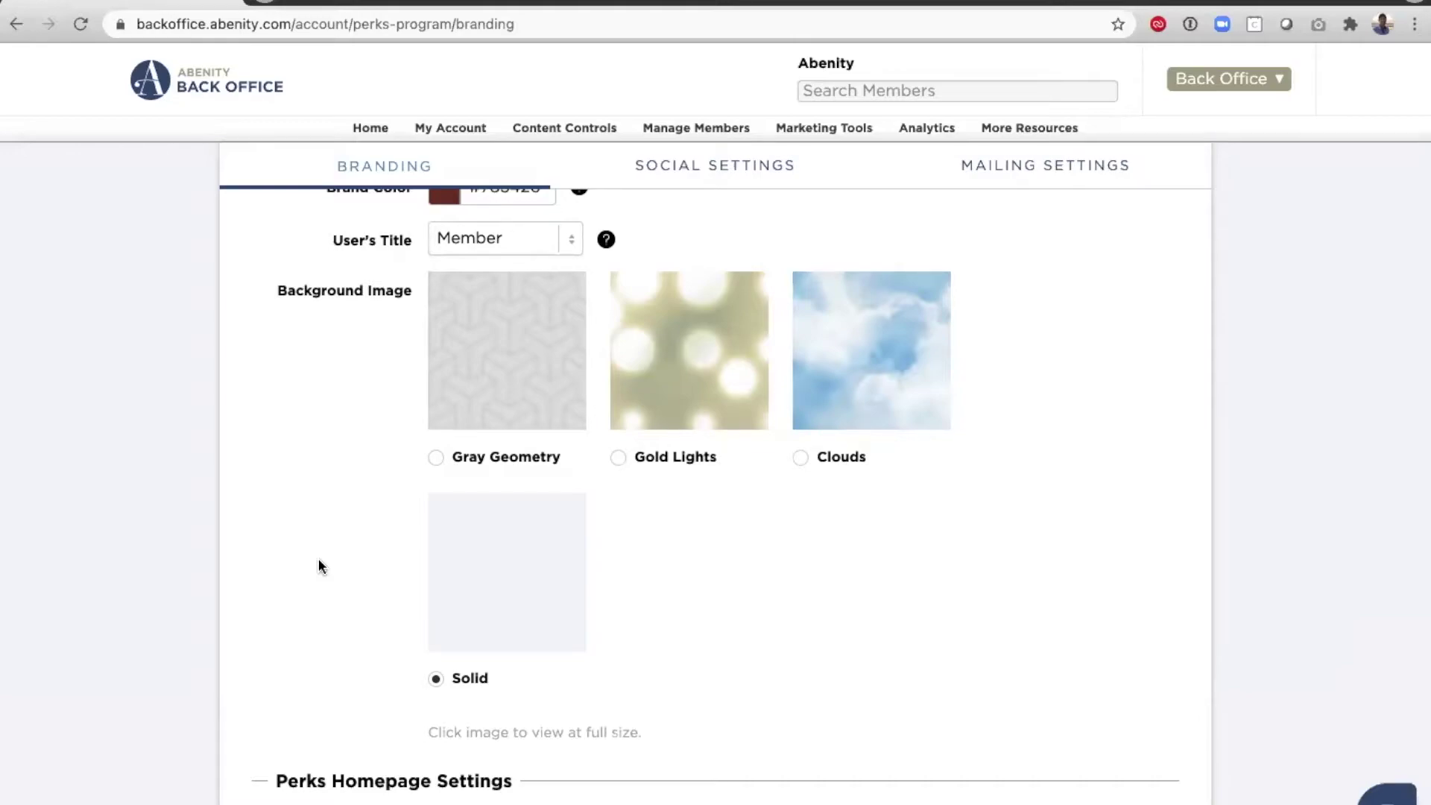
scroll(319, 566, "down", 7)
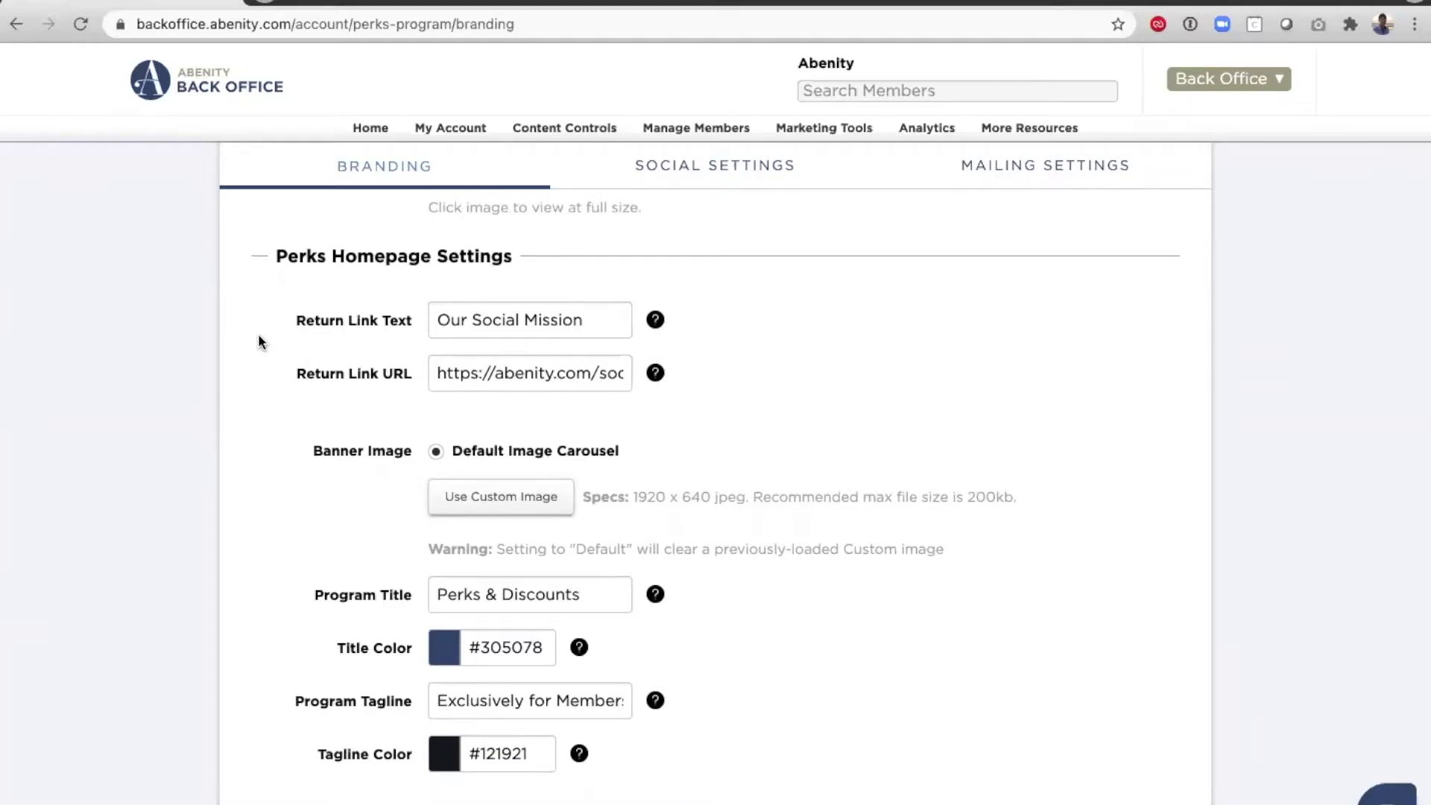
scroll(258, 334, "down", 3)
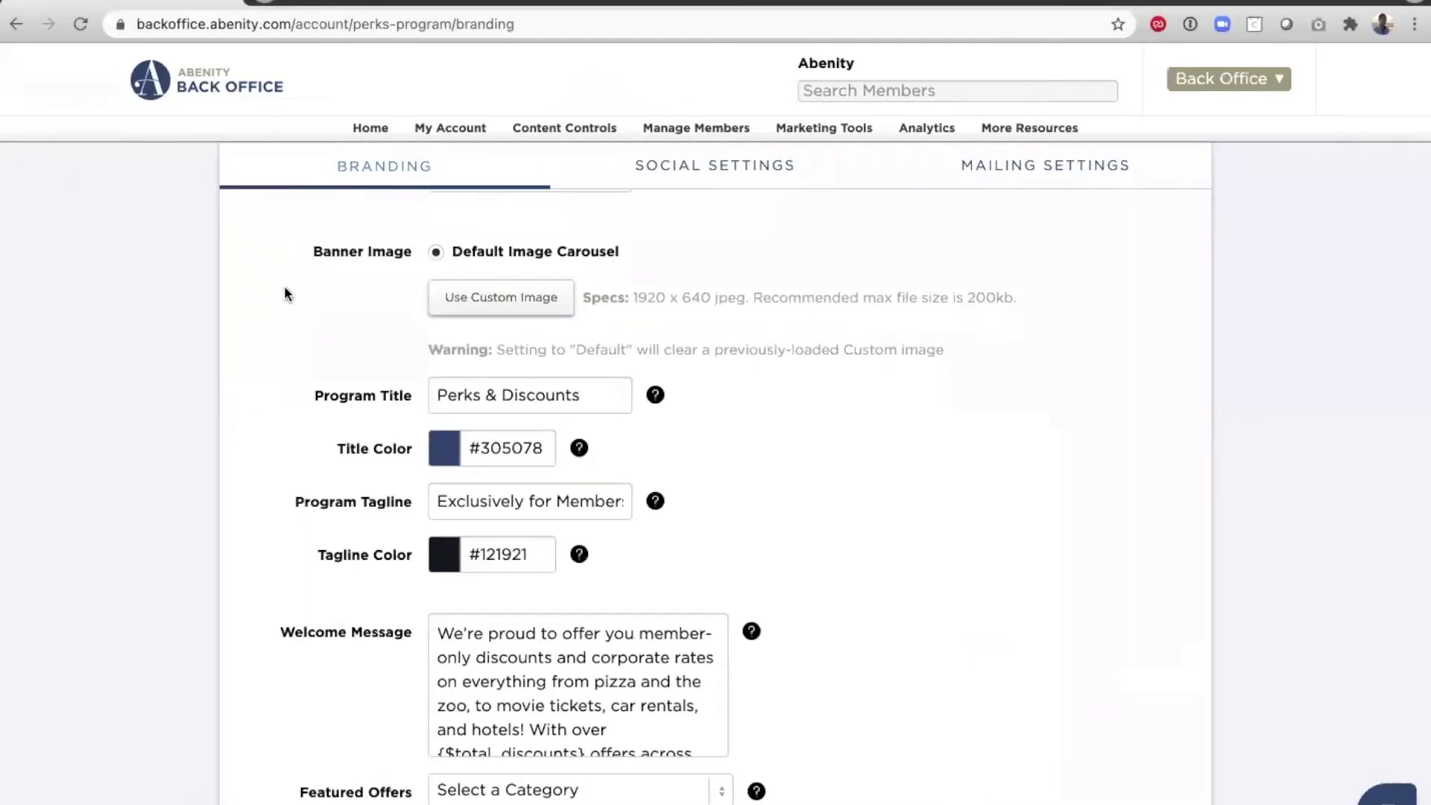
scroll(259, 415, "down", 3)
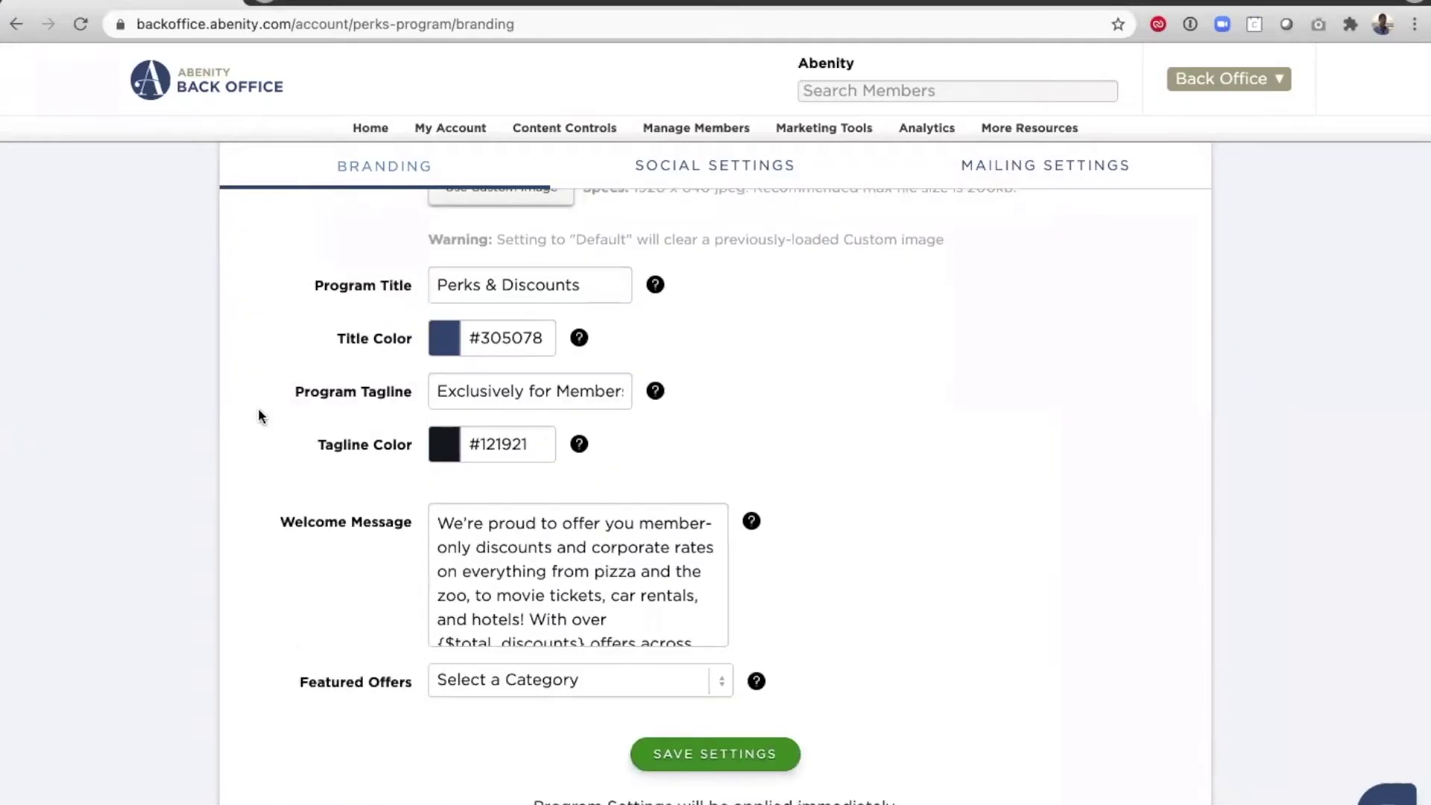
scroll(261, 394, "down", 1)
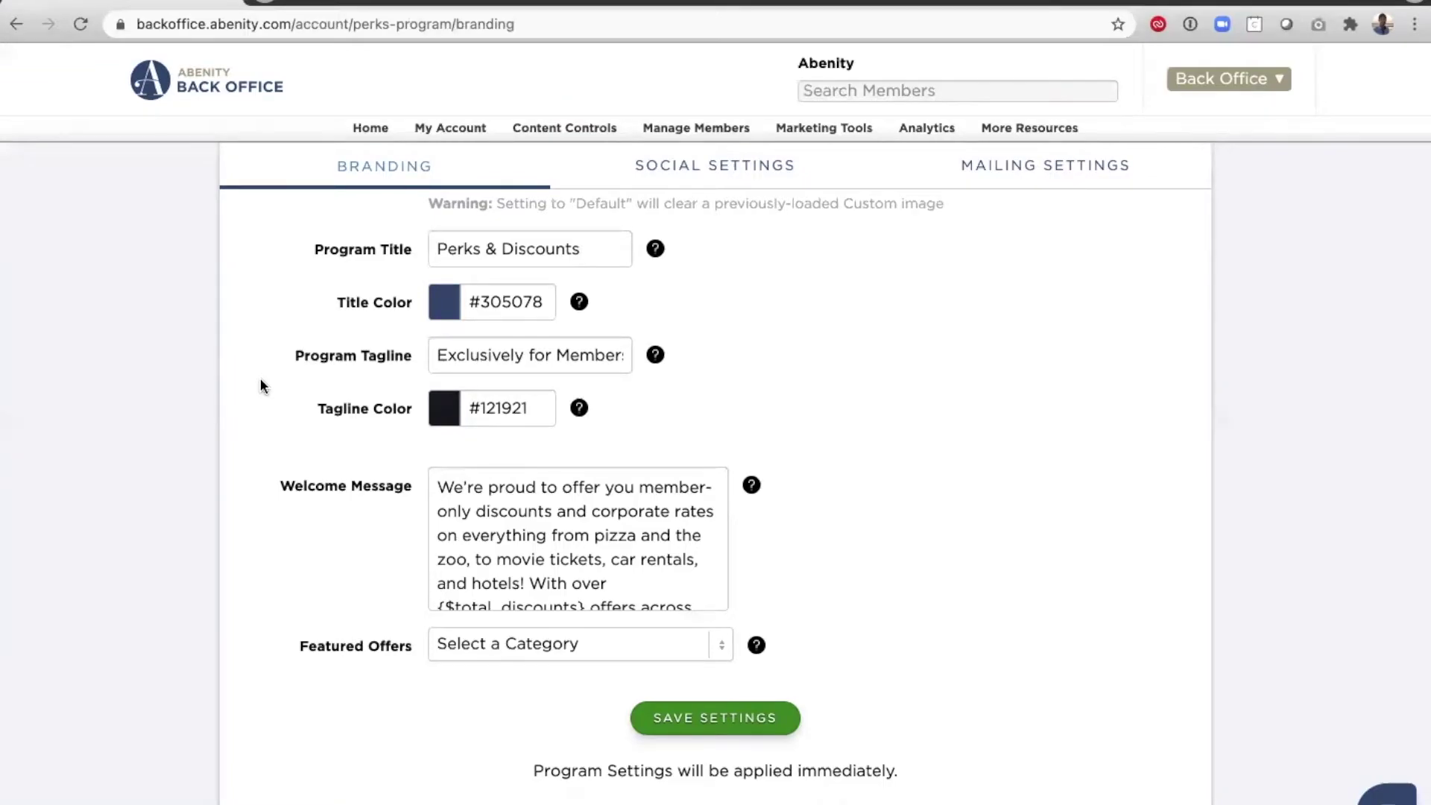
Look through the categories available for Featured Offers and leave the list without choosing one.
scroll(261, 382, "down", 3)
scroll(261, 386, "down", 1)
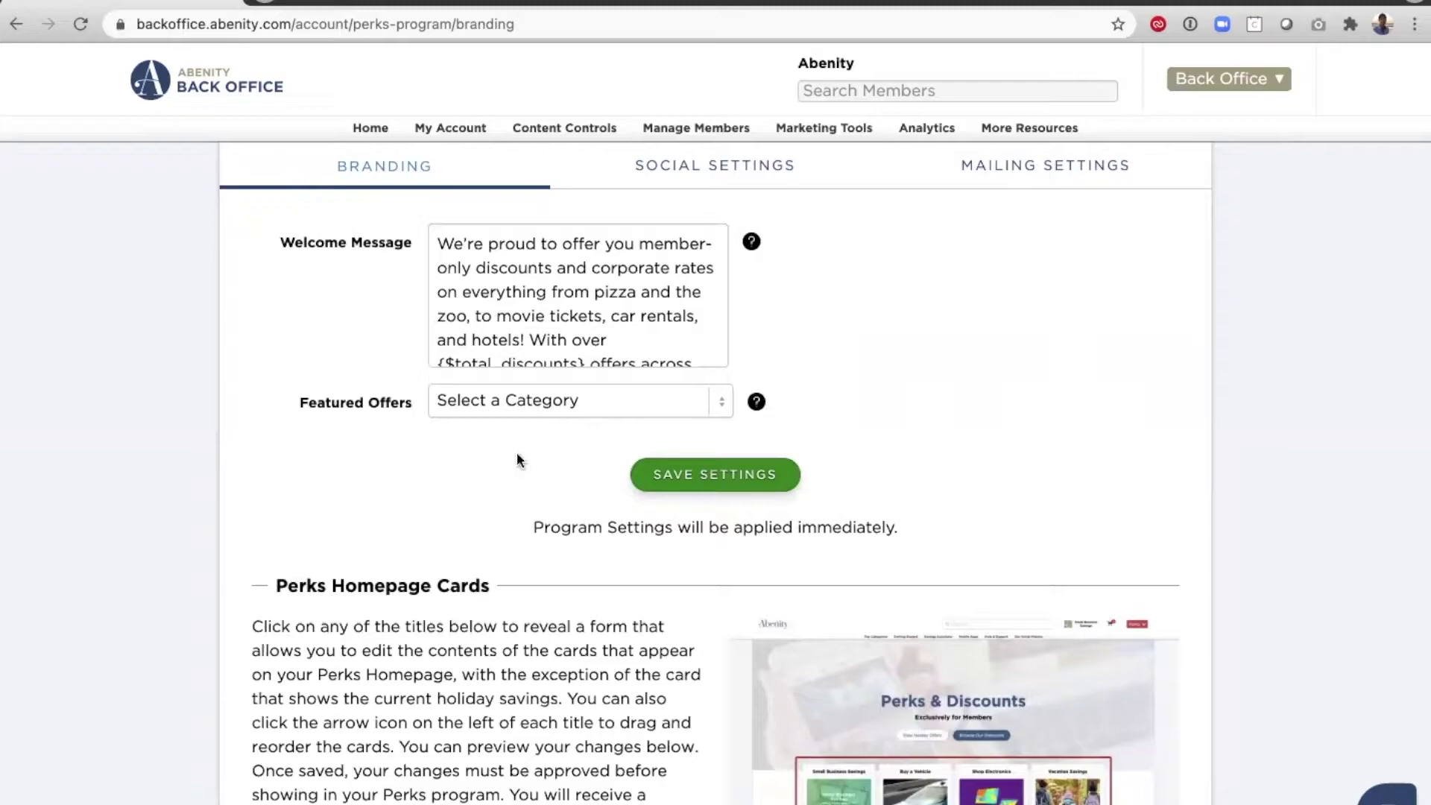
left_click(590, 405)
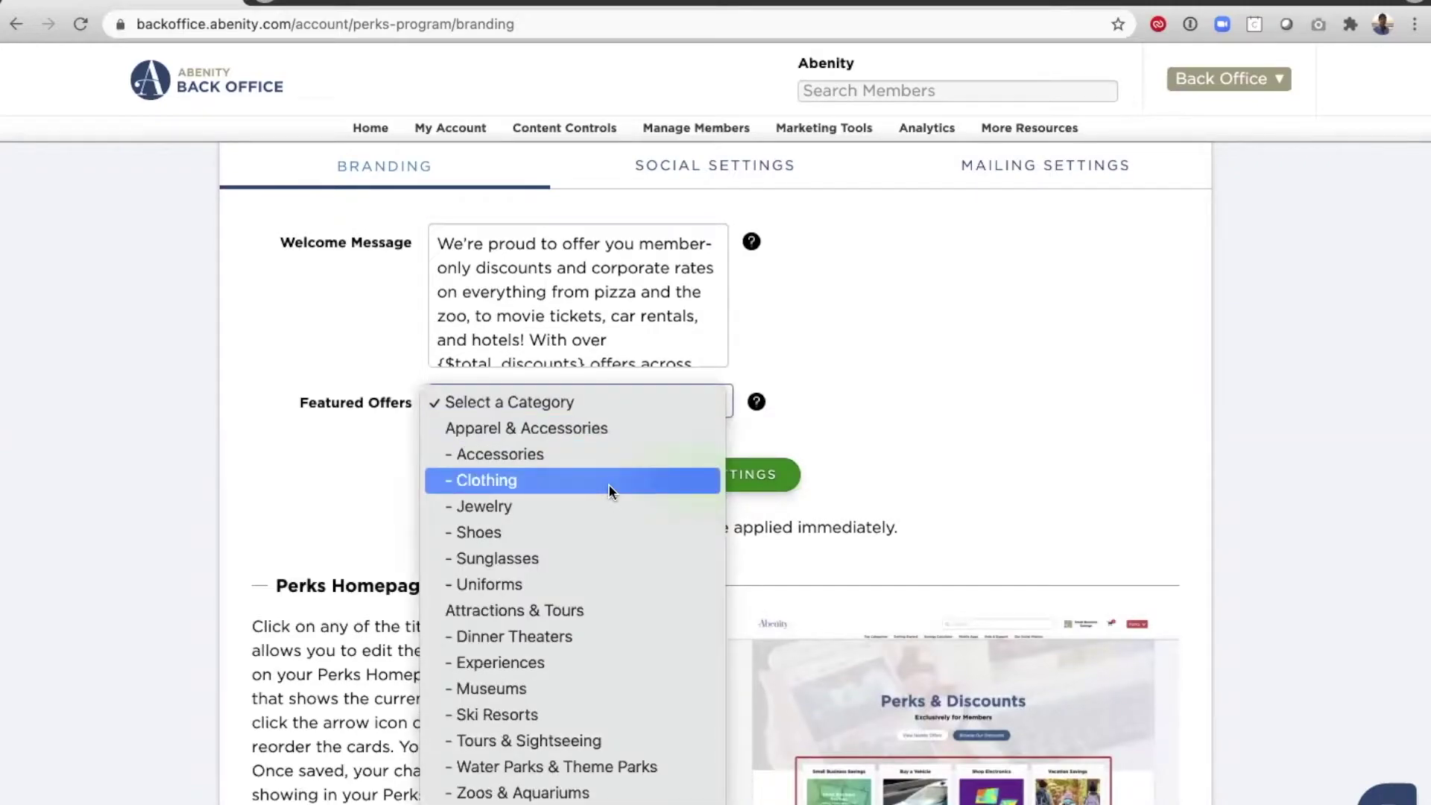
scroll(618, 606, "down", 5)
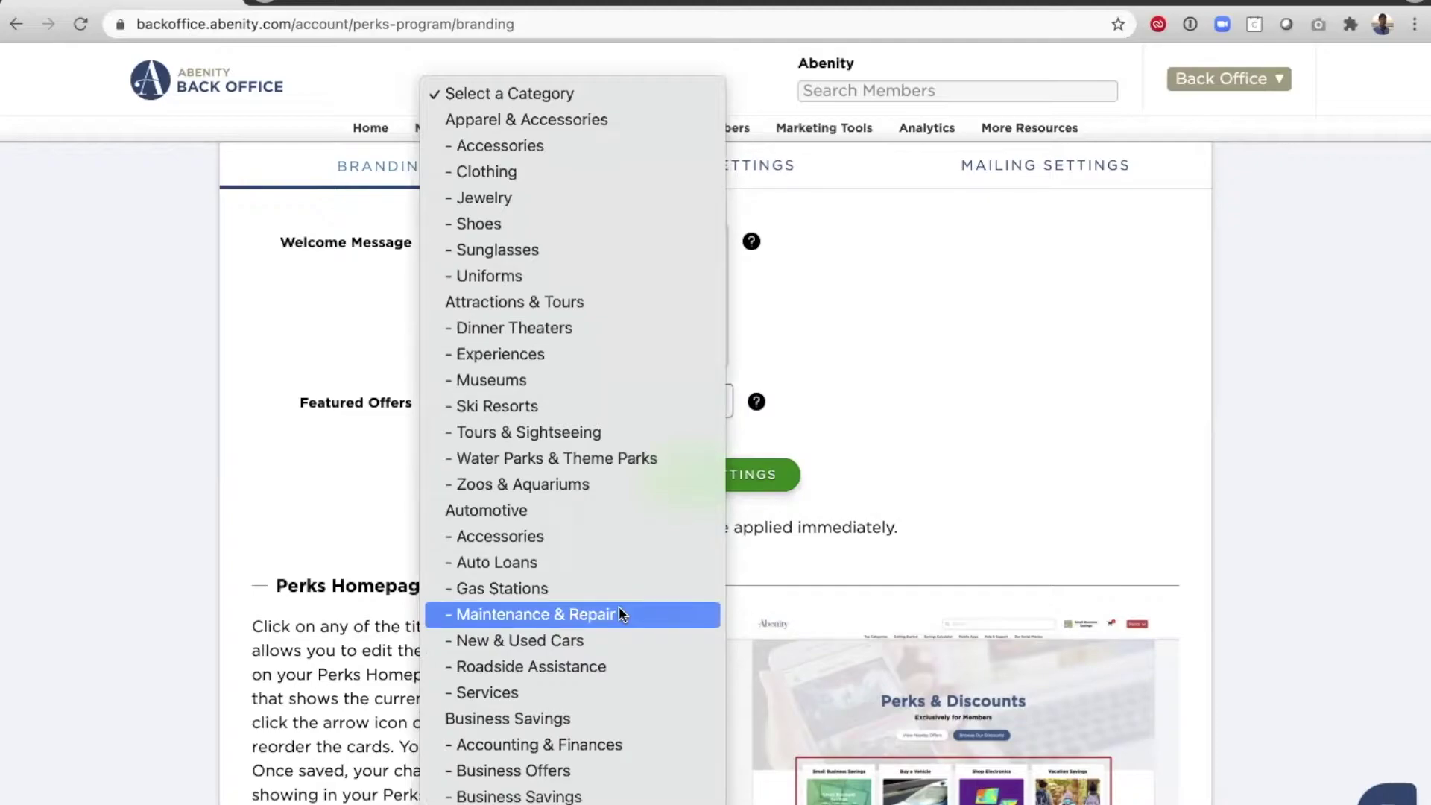
left_click(253, 495)
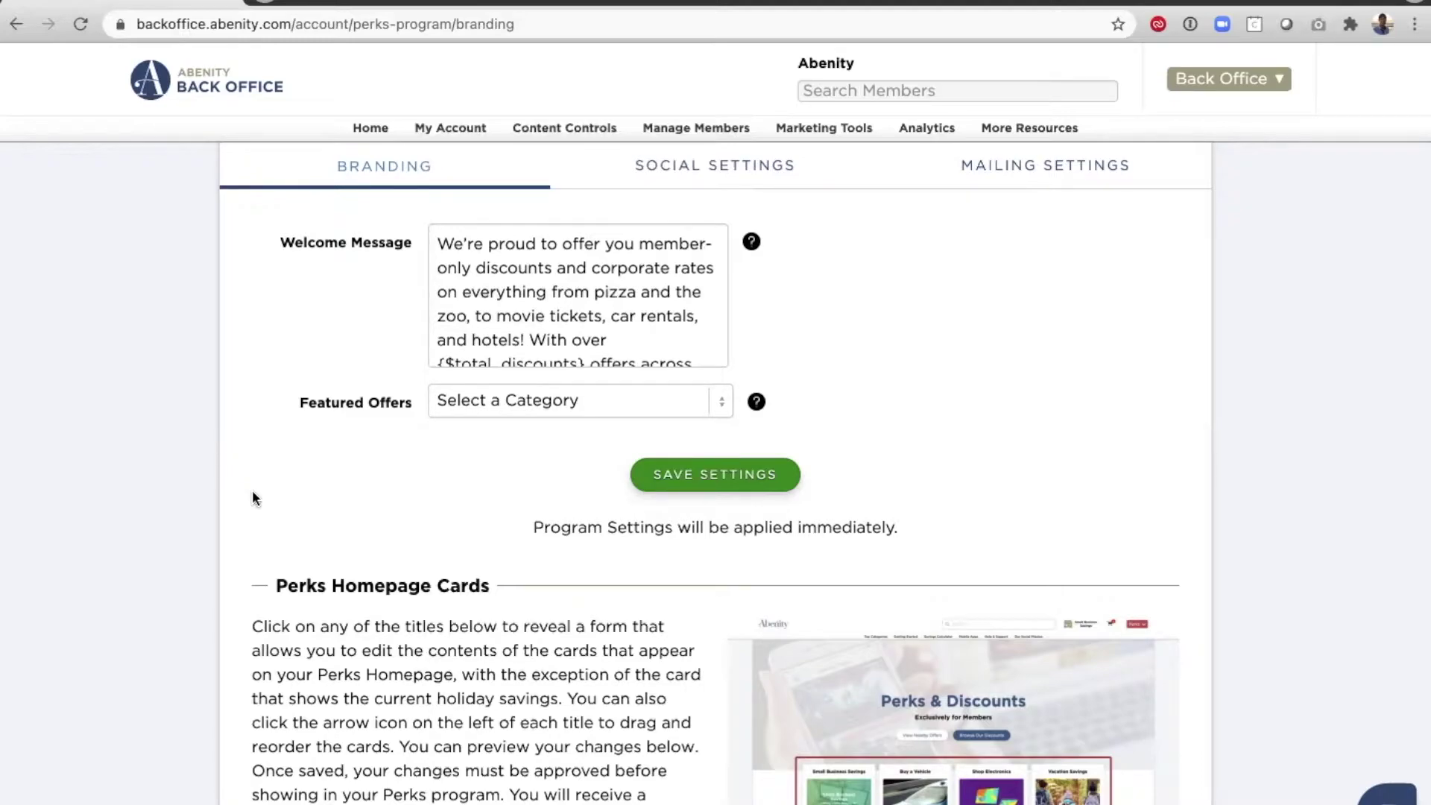
Review the Perks Homepage Cards preview, open the Buy a Vehicle card's settings and check its card type options.
scroll(254, 498, "down", 5)
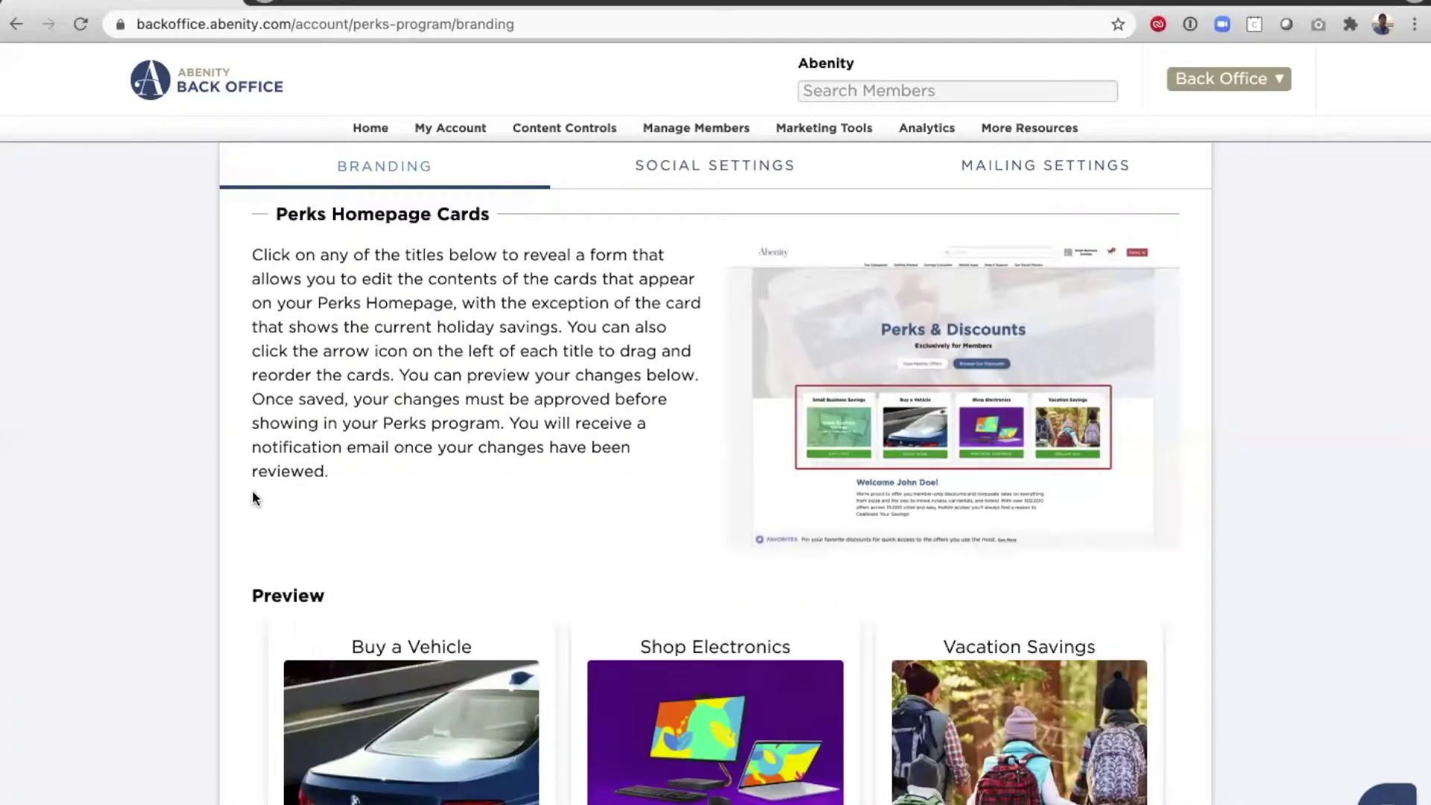
scroll(254, 498, "down", 5)
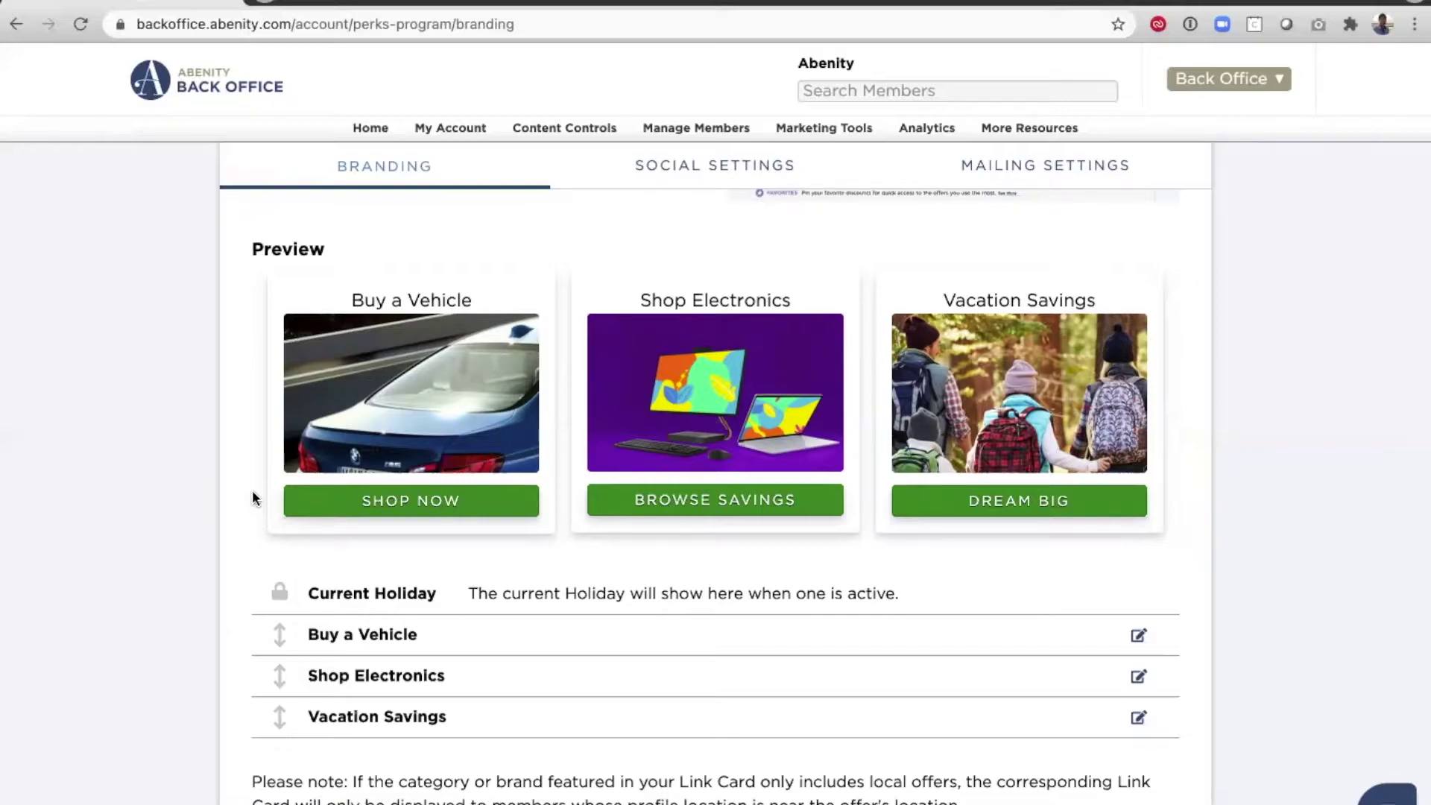
scroll(252, 498, "down", 1)
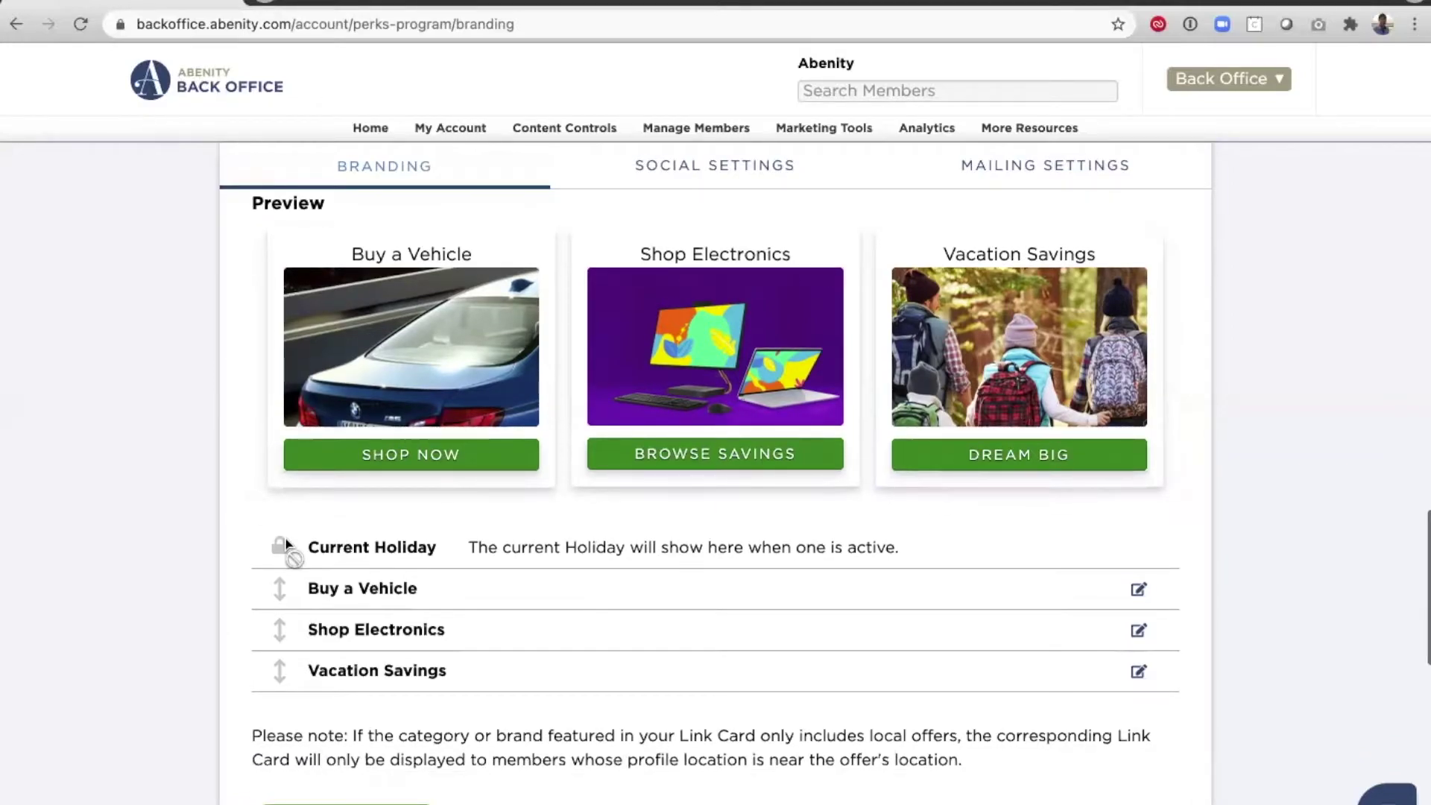
left_click(356, 590)
scroll(511, 457, "down", 3)
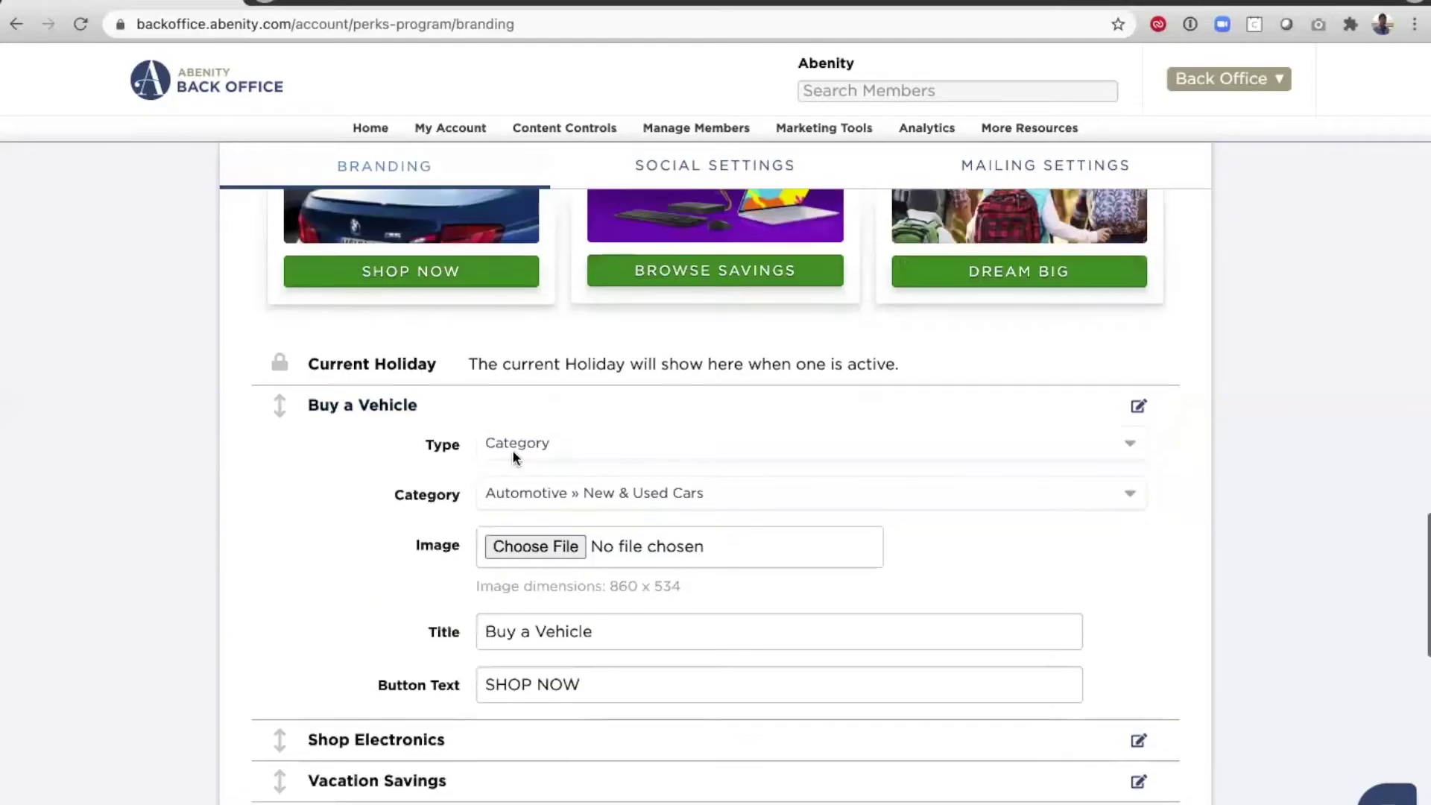
left_click(596, 443)
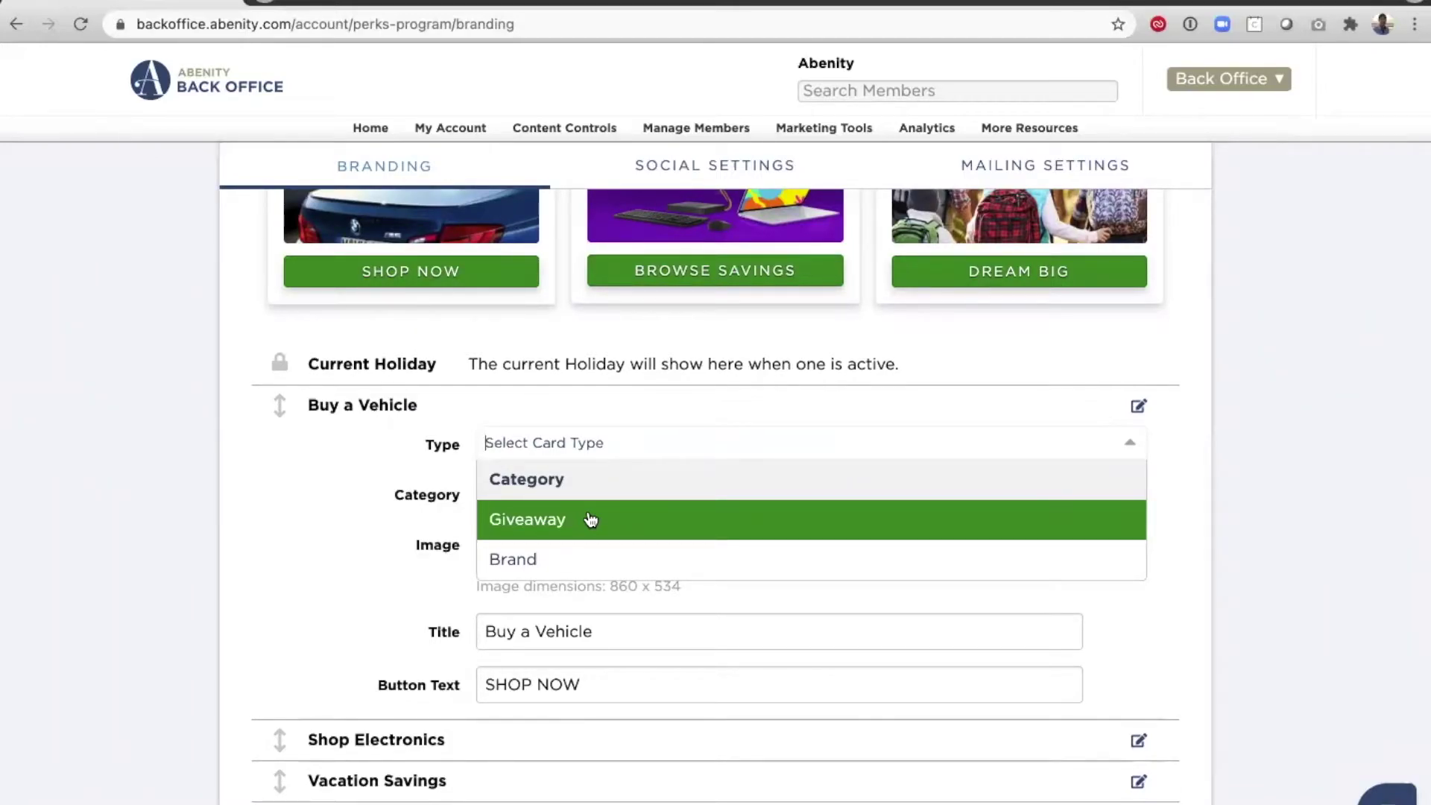
left_click(691, 494)
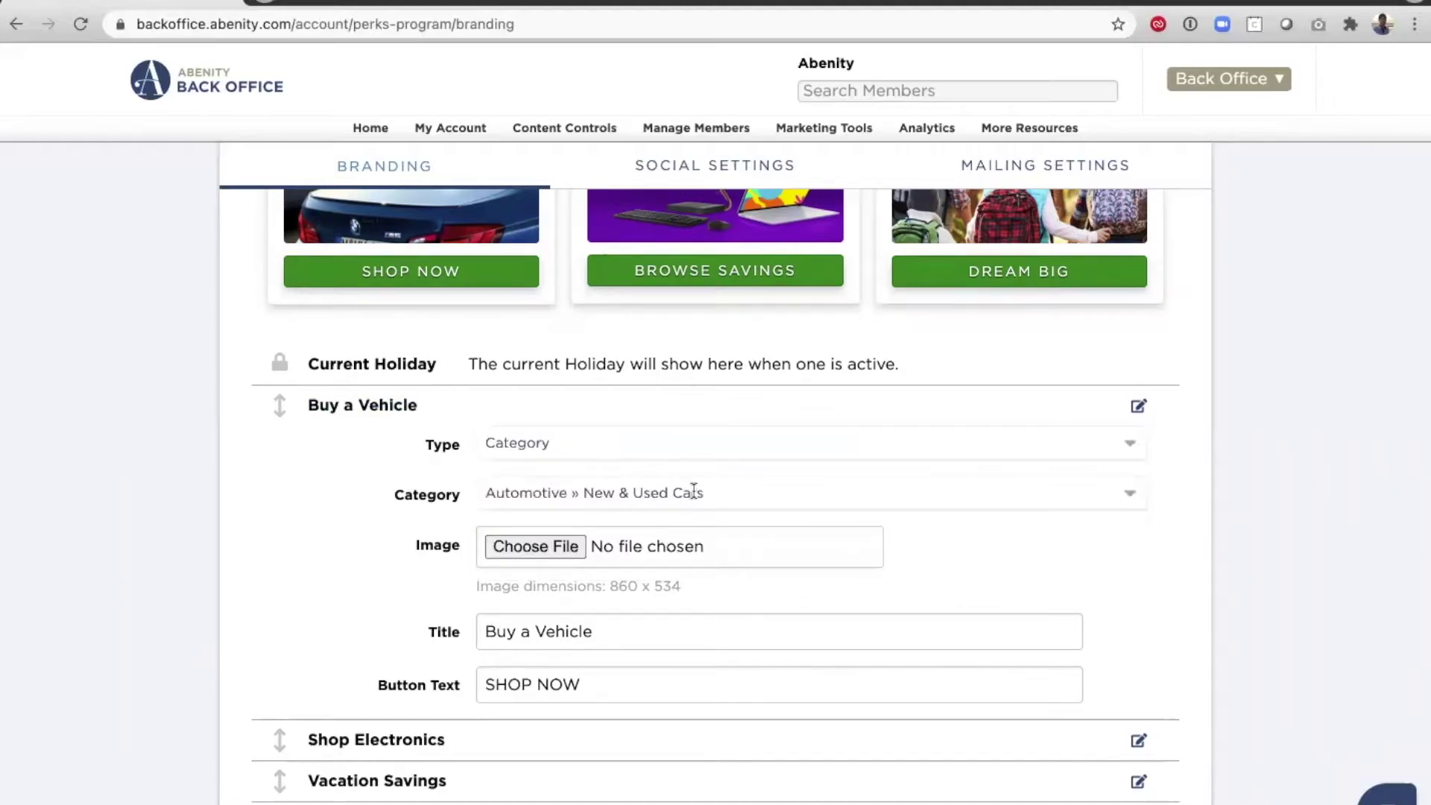
Compare the Buy a Vehicle card's image, title and button text fields with the homepage card preview.
scroll(728, 565, "down", 2)
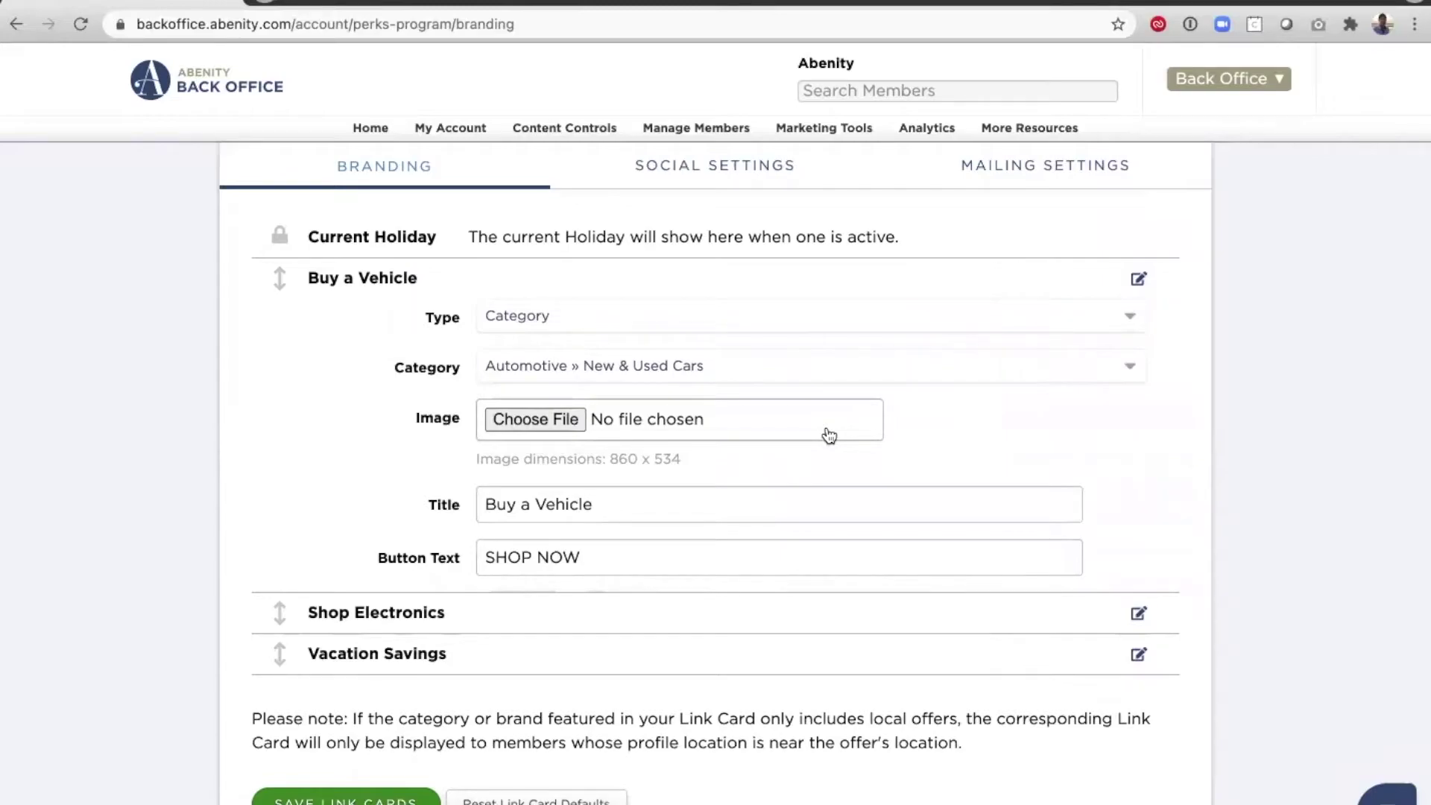
scroll(940, 424, "up", 5)
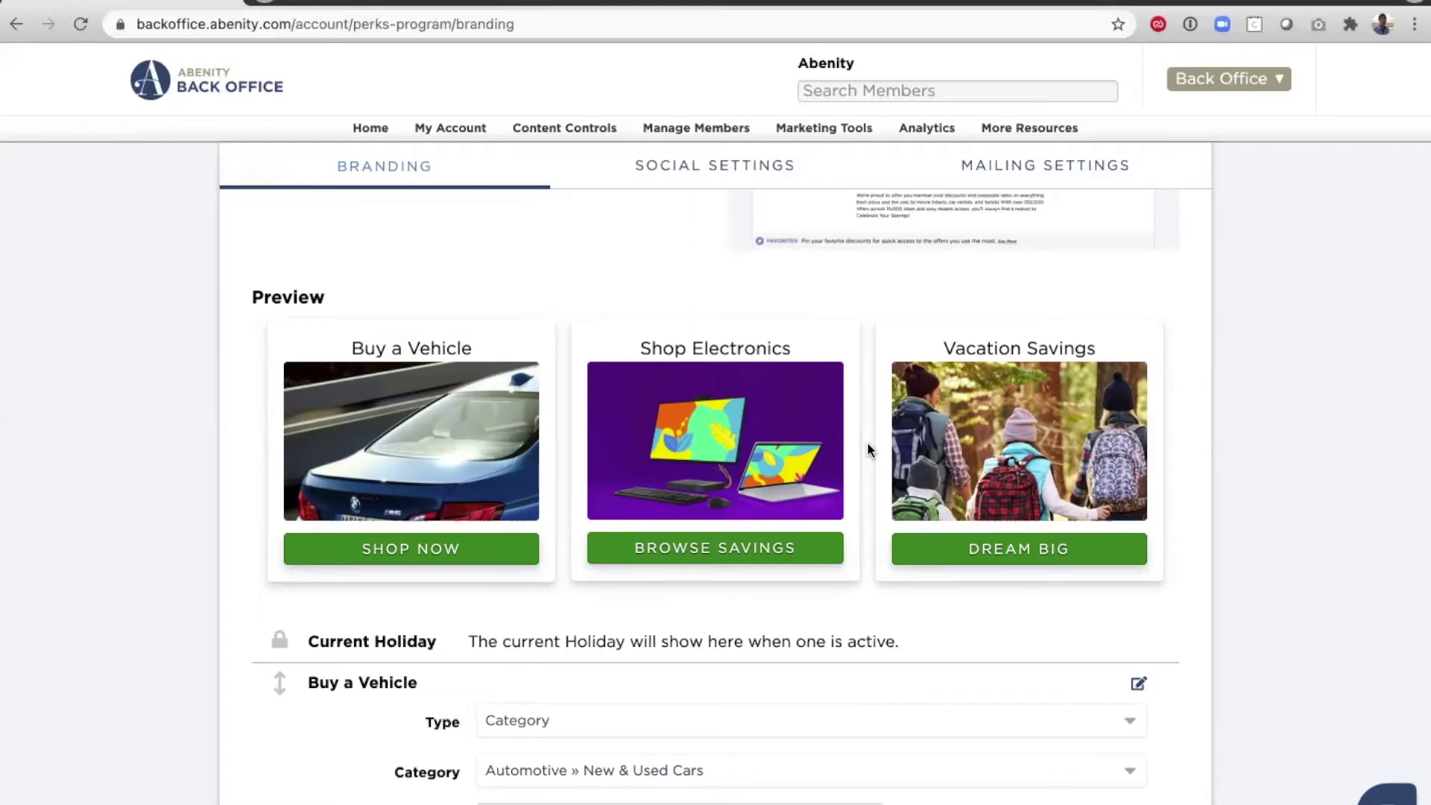
scroll(867, 441, "down", 5)
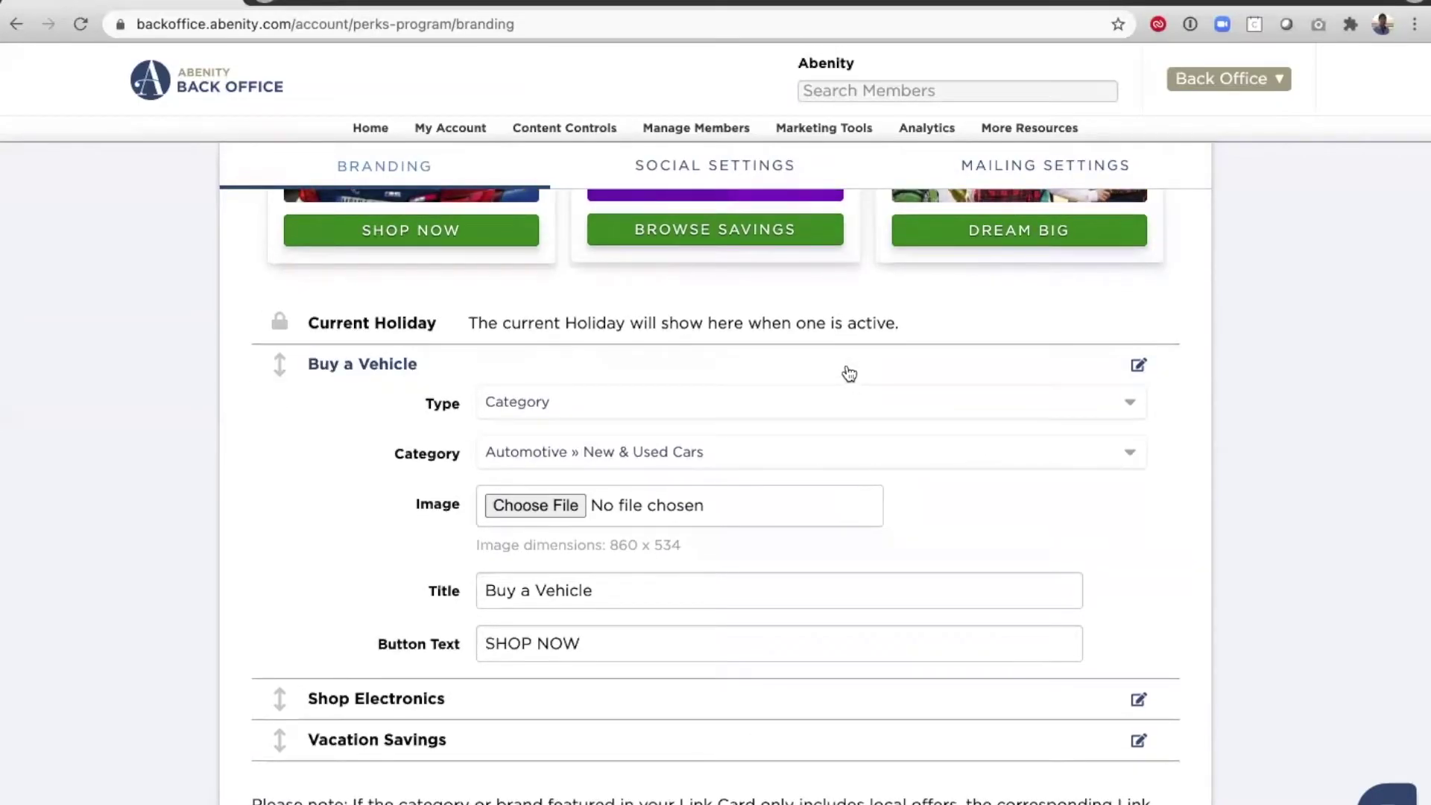
left_click(849, 373)
Examine the Speed Burn Club and Vizient example homepages for their banners, link cards, welcome message and offers.
scroll(850, 373, "up", 5)
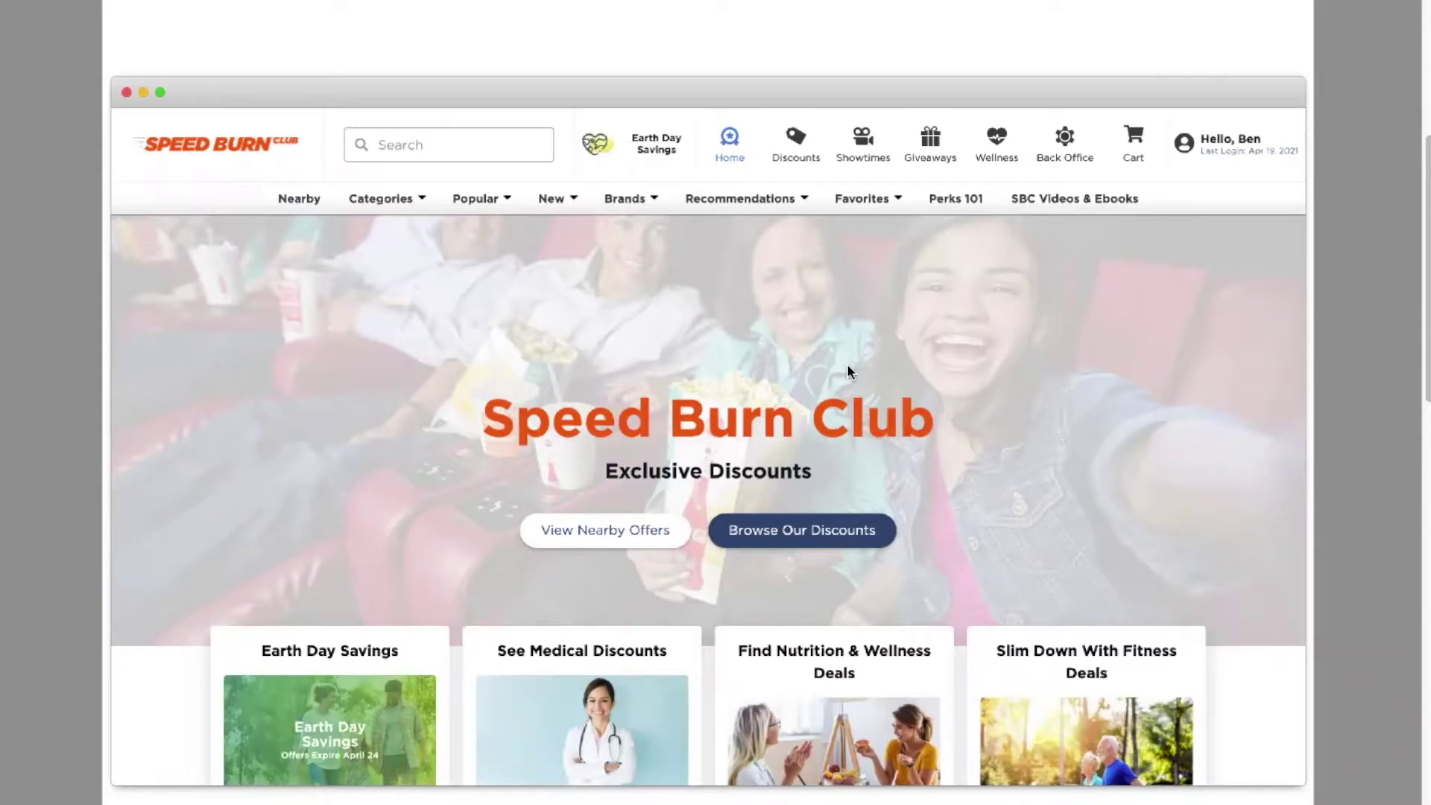
key("super+shift+4")
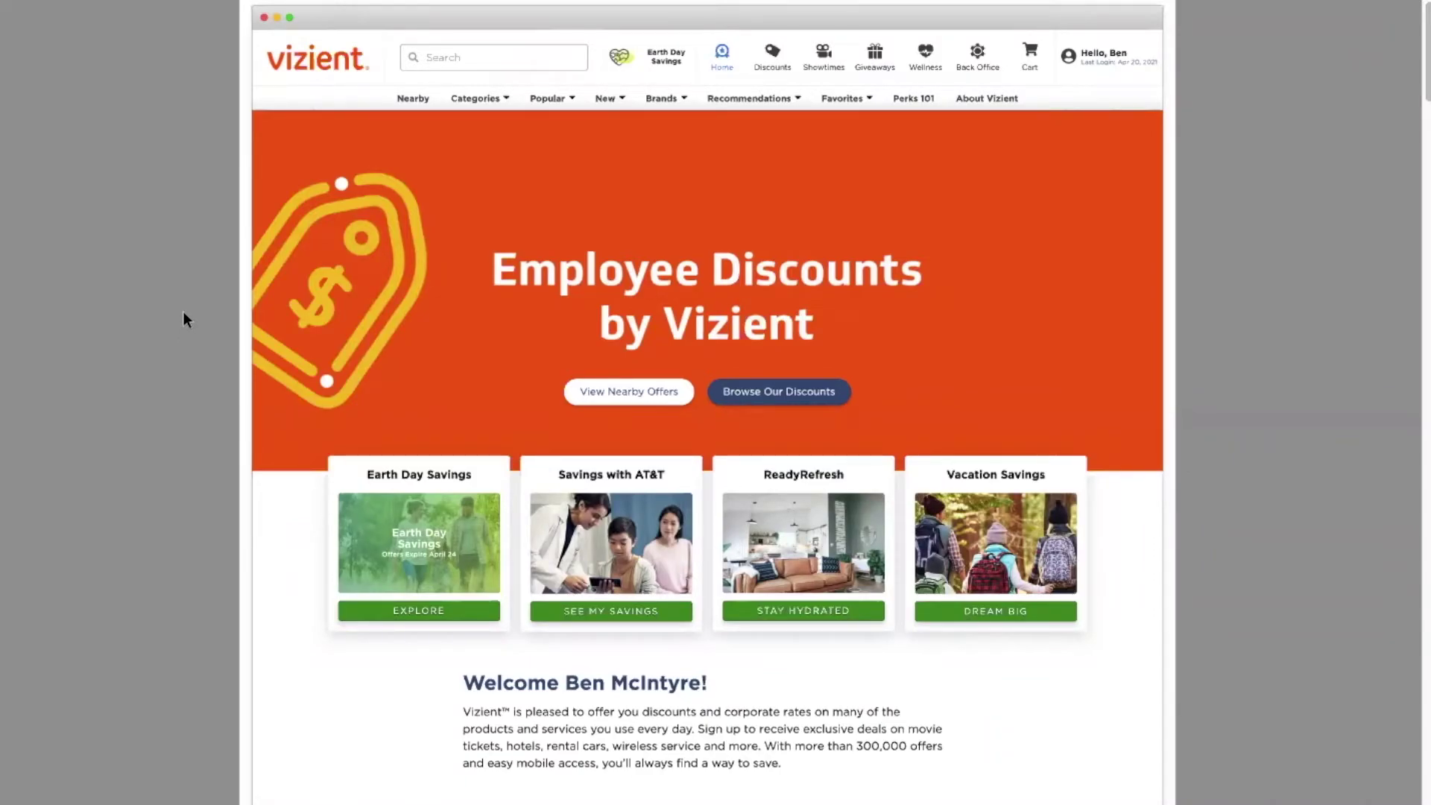
scroll(182, 311, "down", 5)
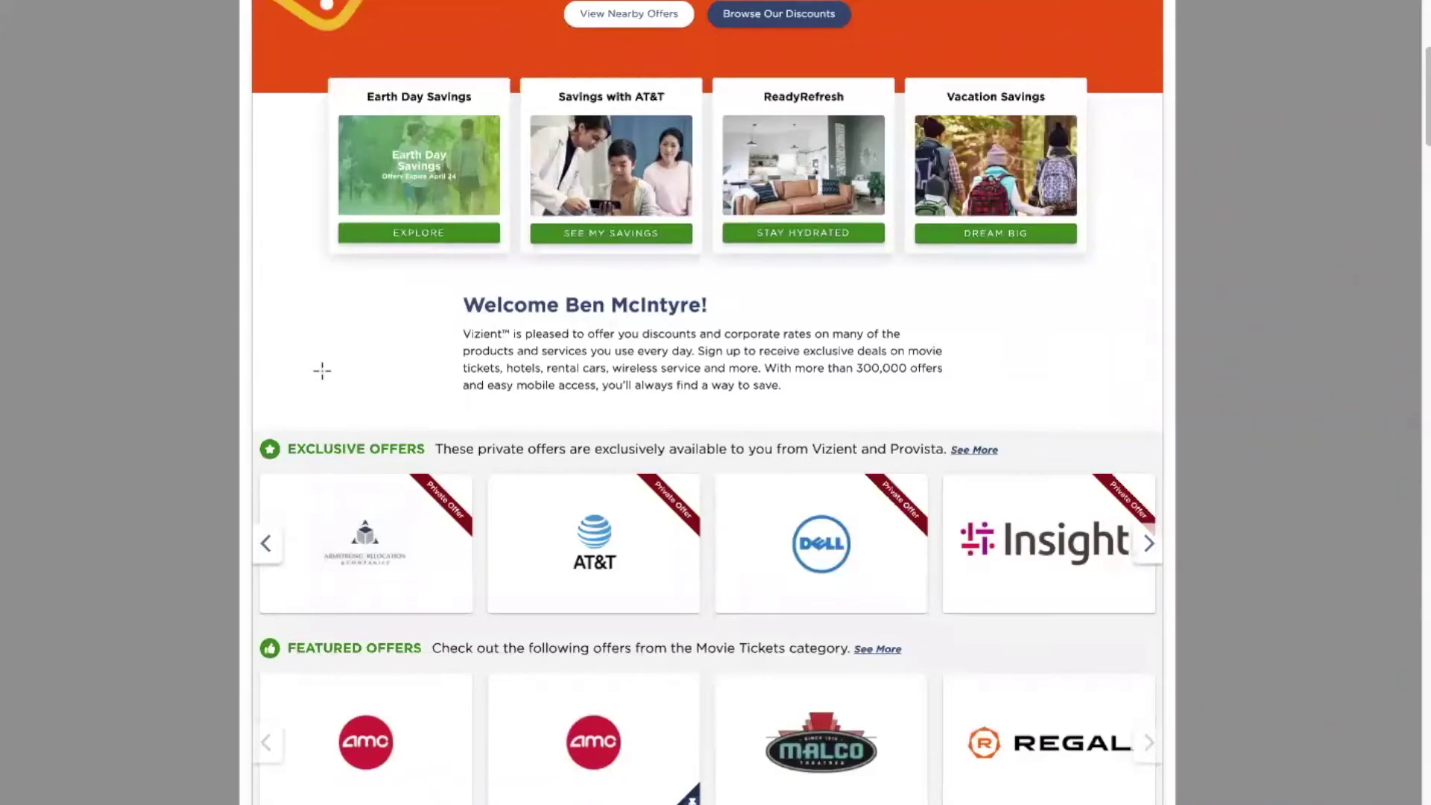
scroll(319, 370, "up", 1)
scroll(322, 370, "up", 1)
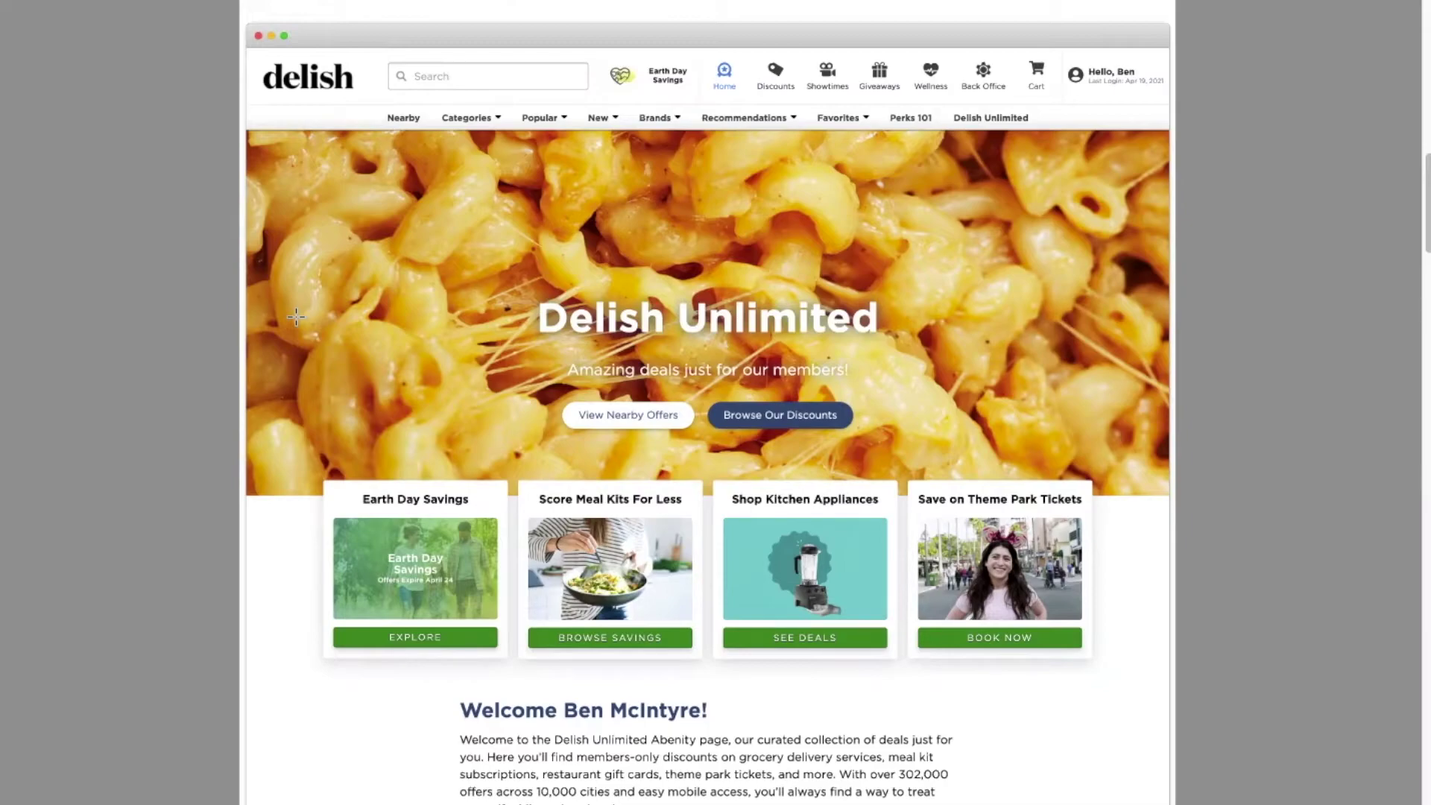
Examine the Delish, Union Plus, Carroll Daniel Construction and House Beautiful example homepages for their banners, cards, welcome messages and featured offers.
scroll(296, 317, "down", 6)
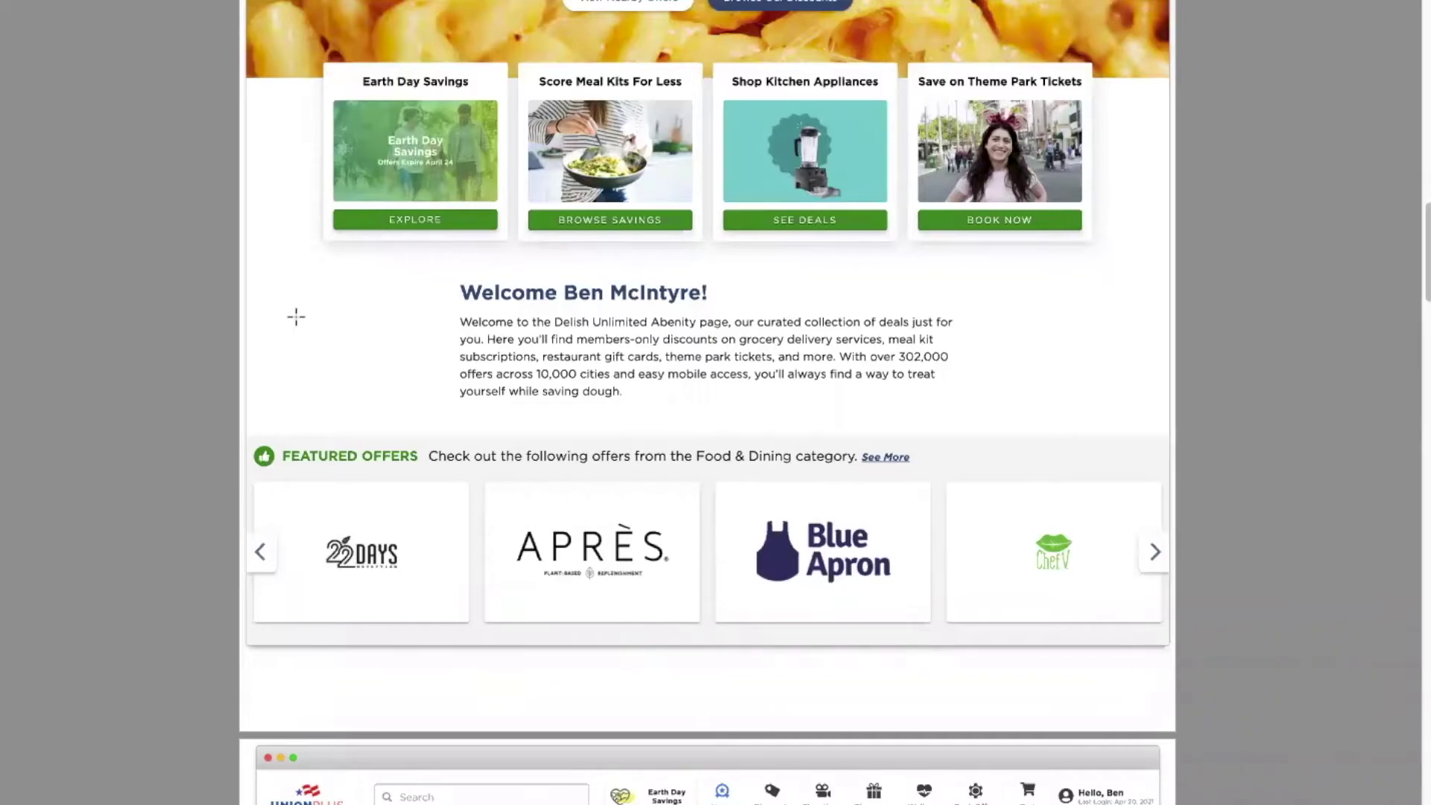
scroll(296, 317, "down", 10)
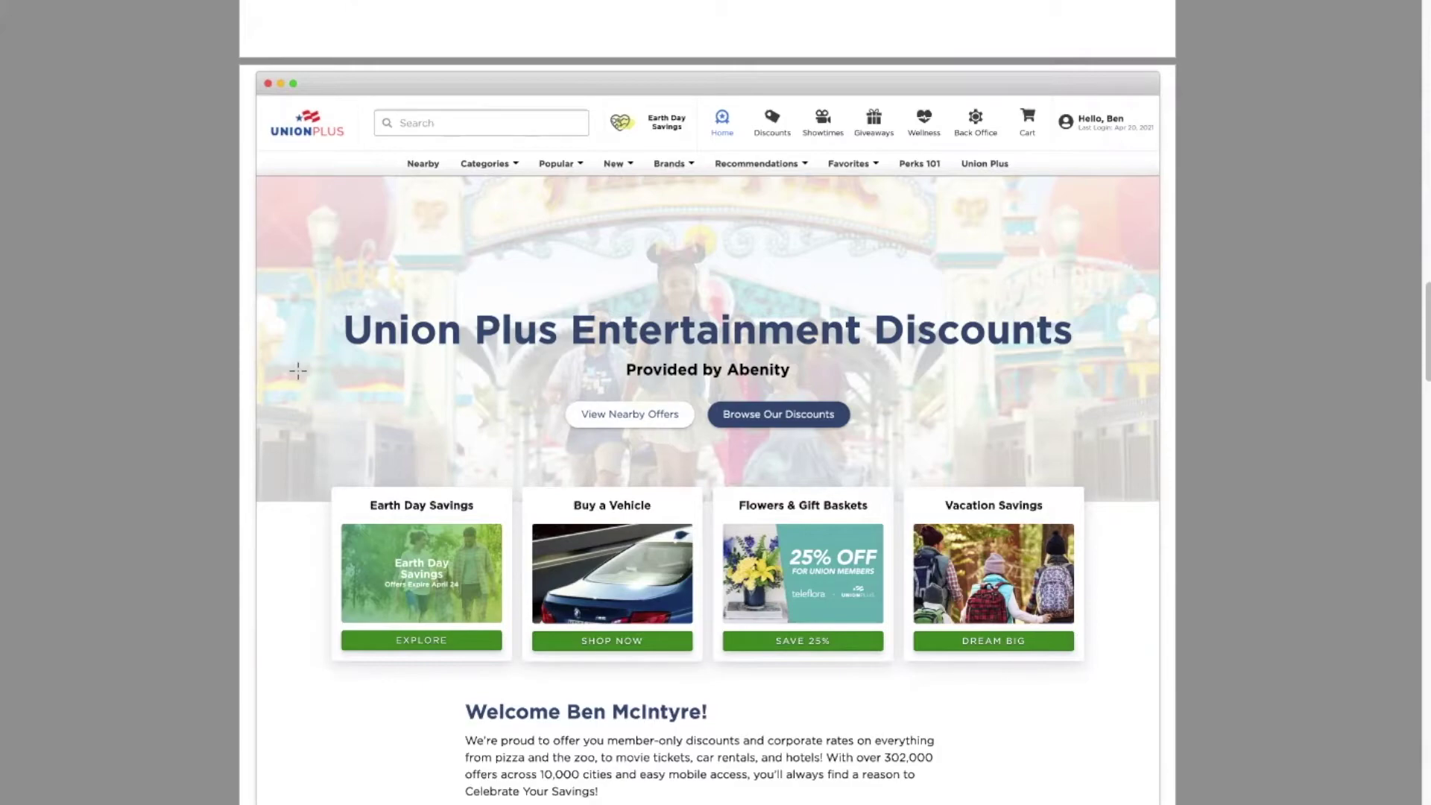
scroll(299, 370, "down", 5)
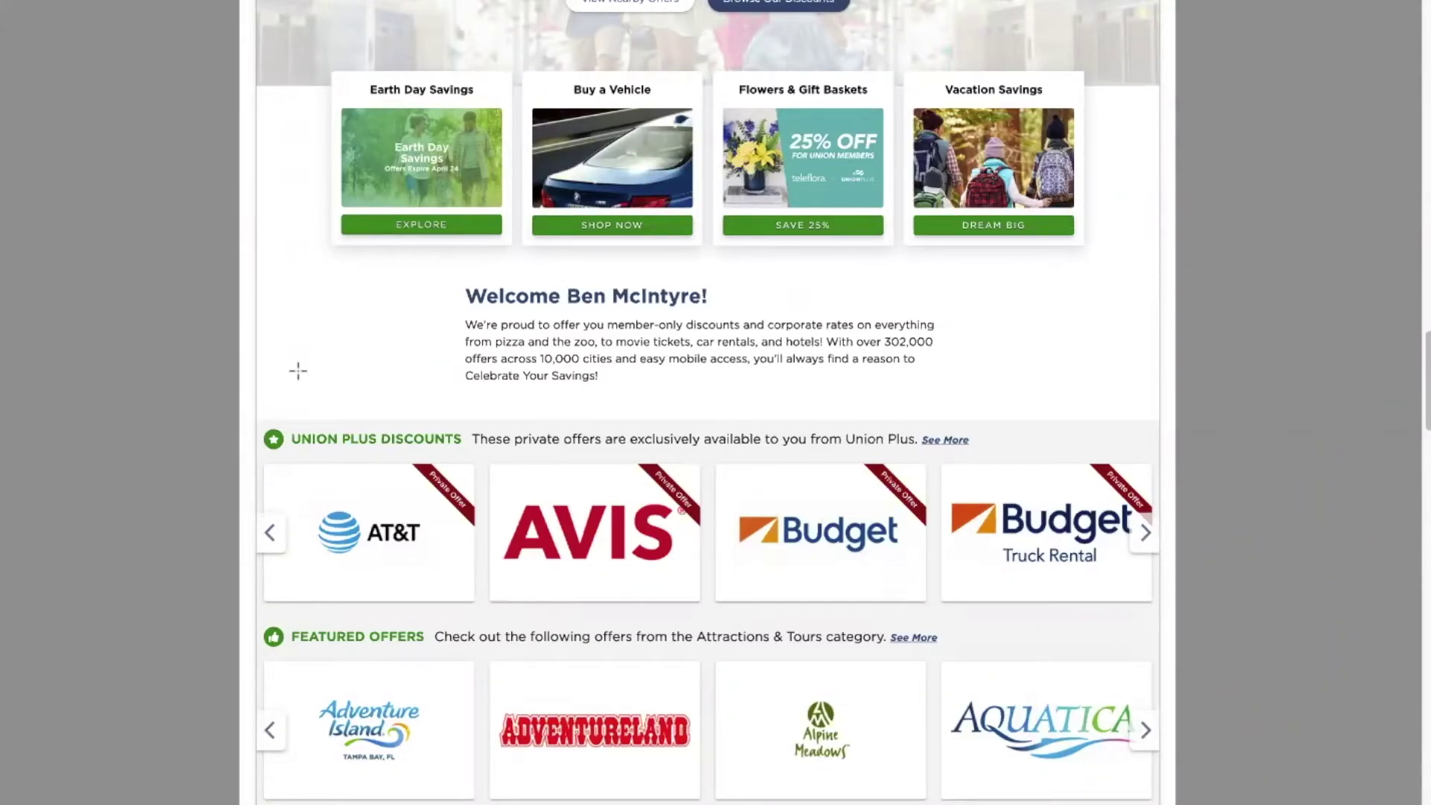
scroll(298, 371, "down", 1)
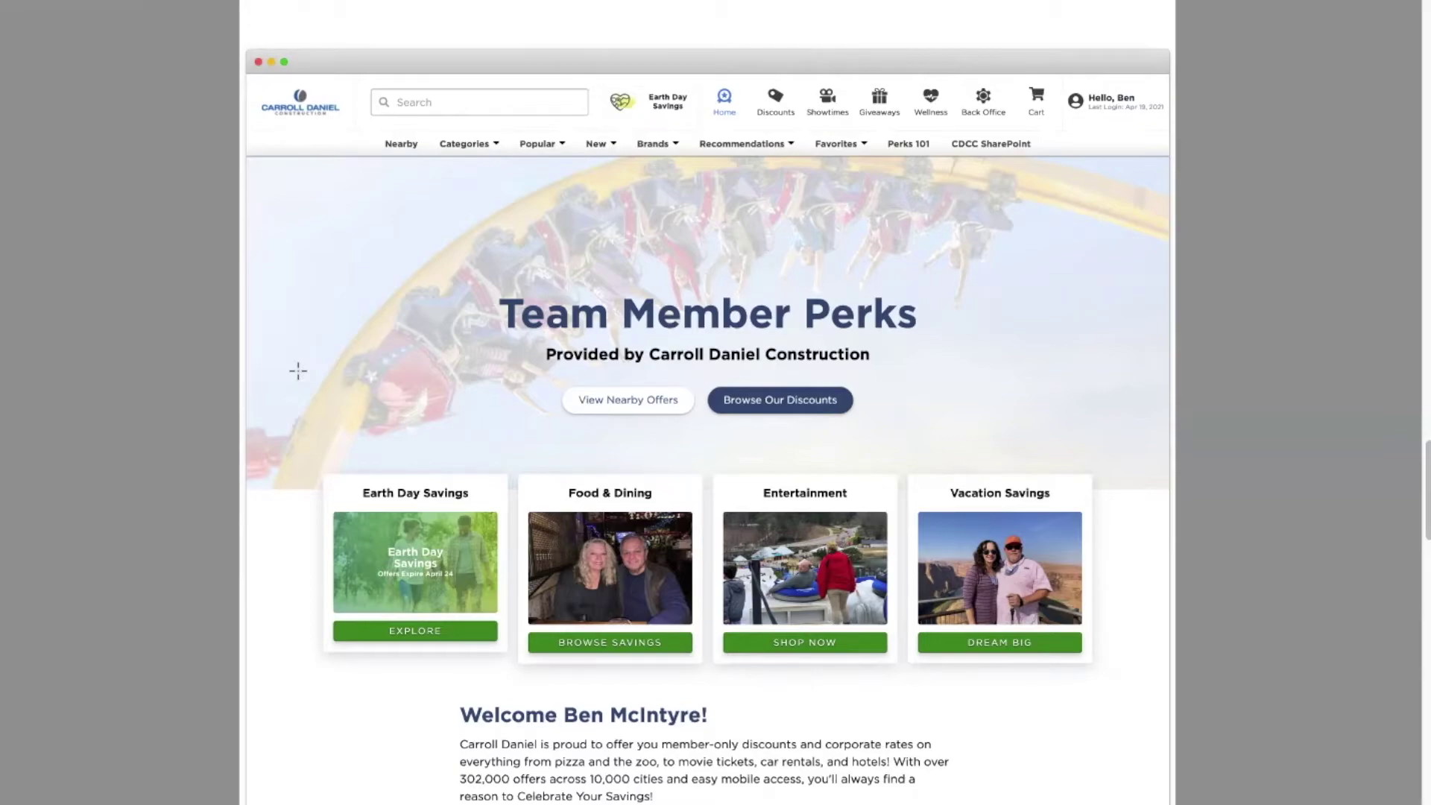
scroll(298, 371, "down", 5)
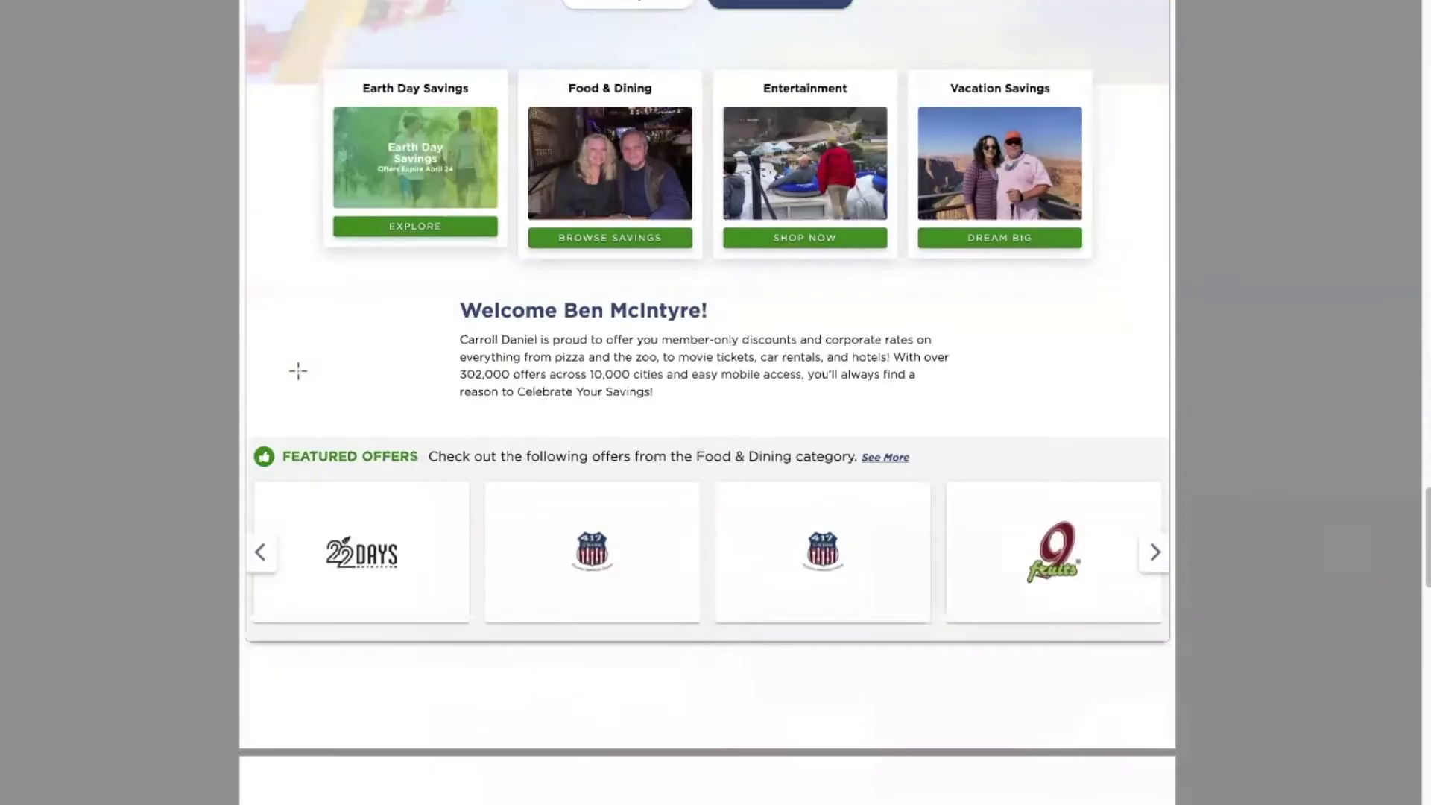
scroll(298, 371, "down", 9)
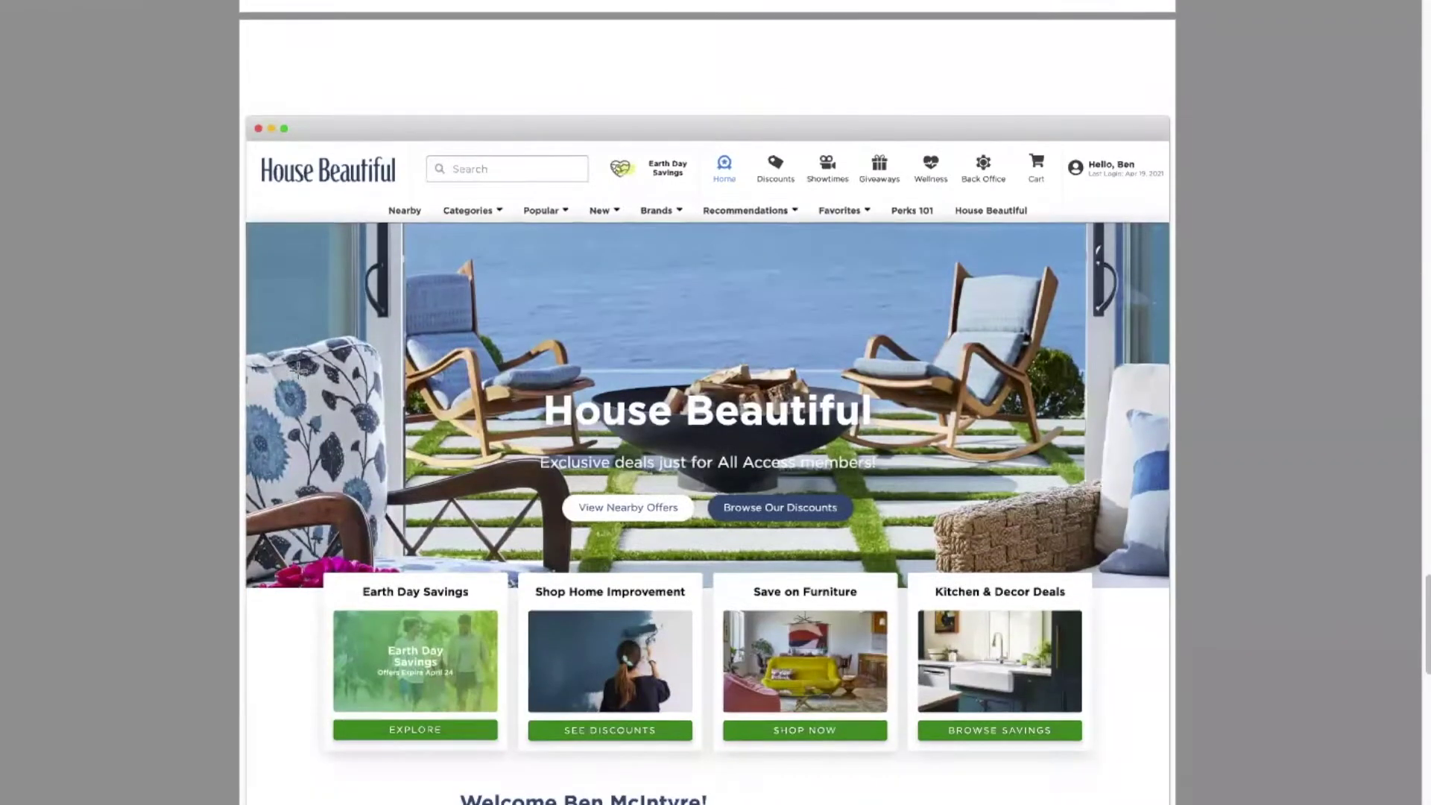
scroll(298, 371, "down", 1)
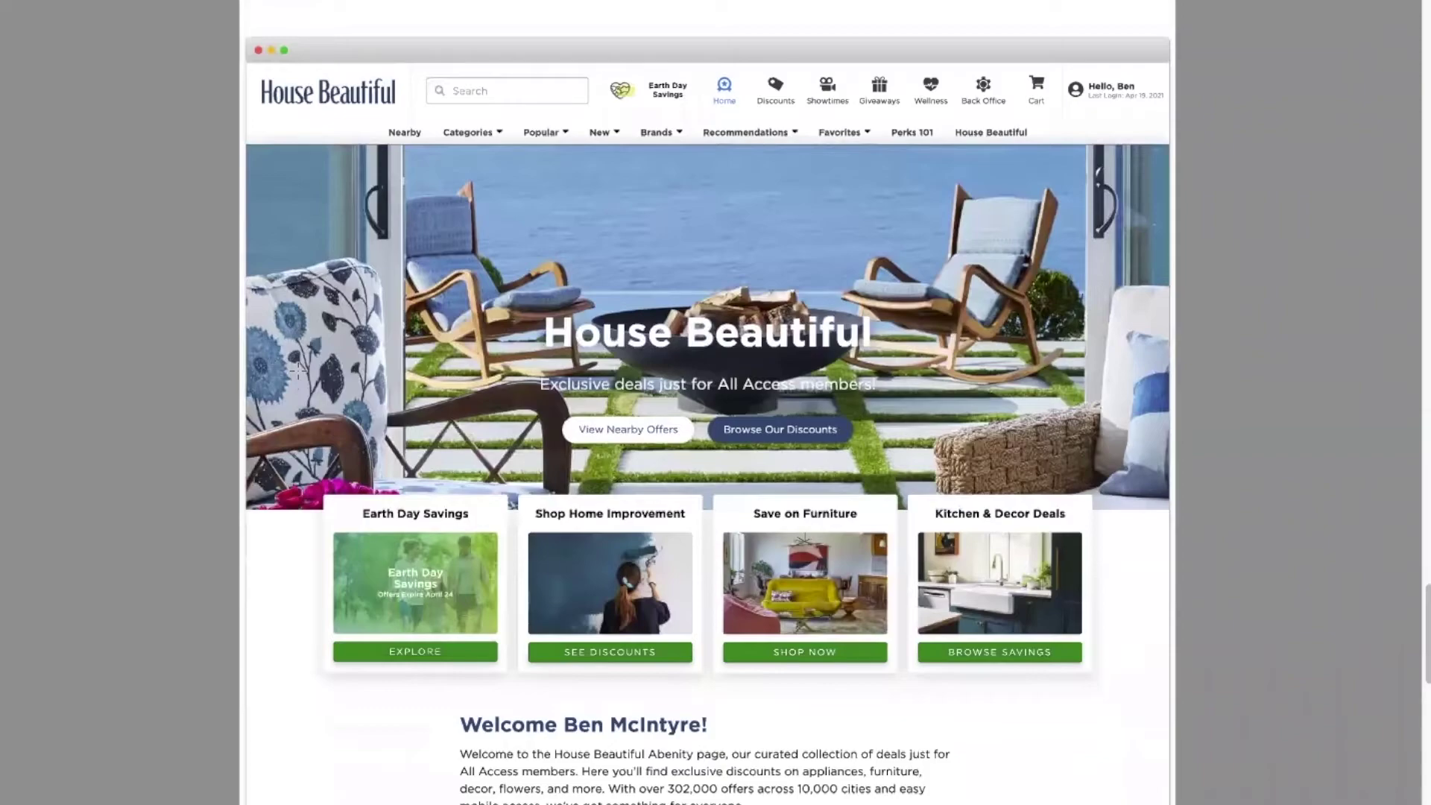